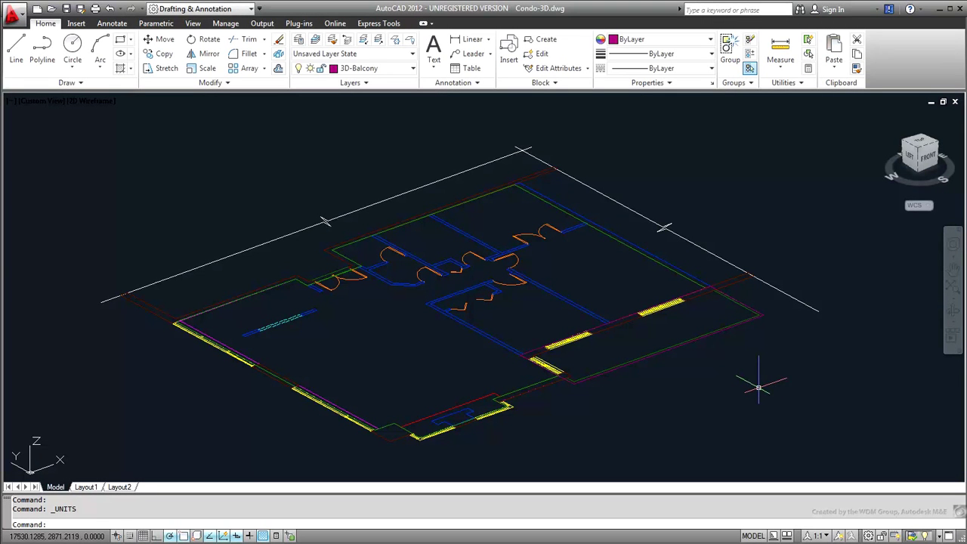
# - Open the unit settings from the application menu and accept them unchanged
pyautogui.click(14, 12)
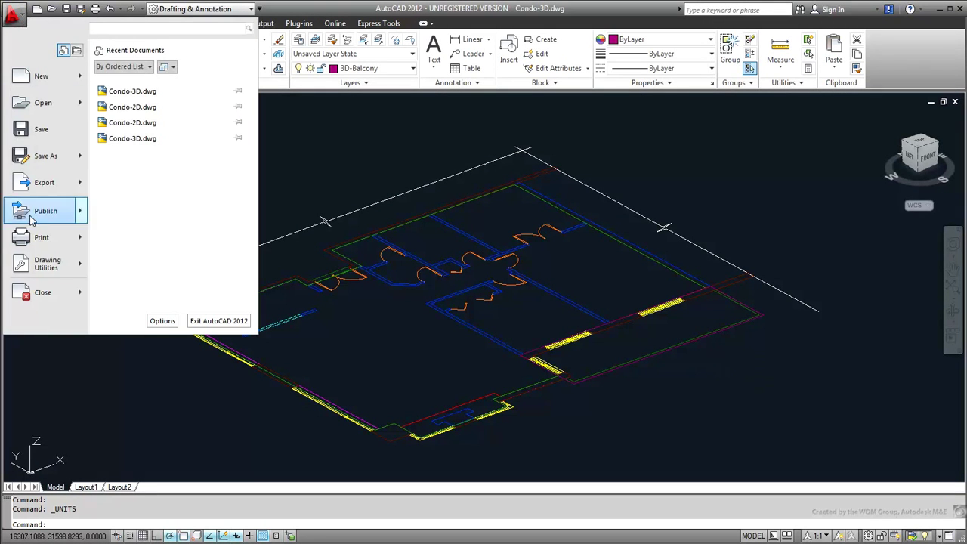
pyautogui.moveTo(58, 270)
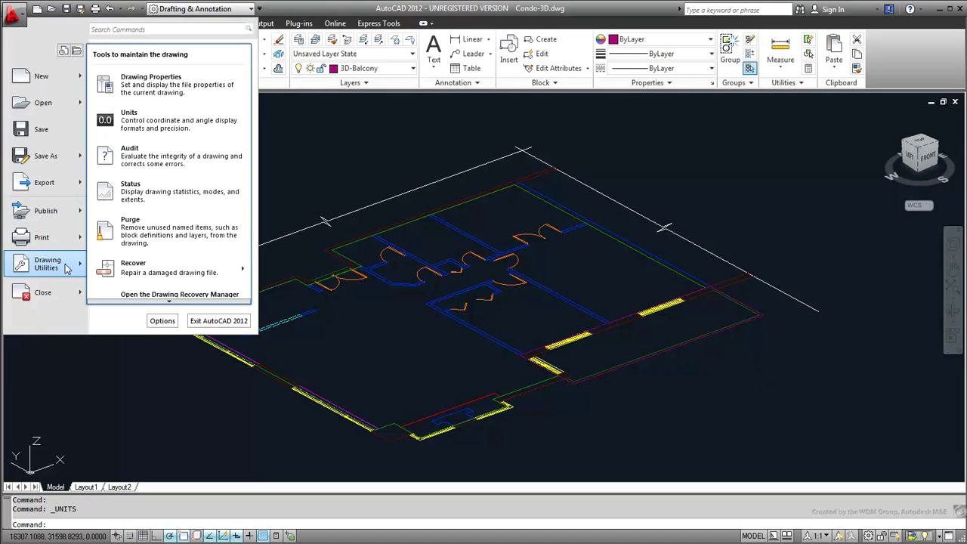
pyautogui.click(144, 123)
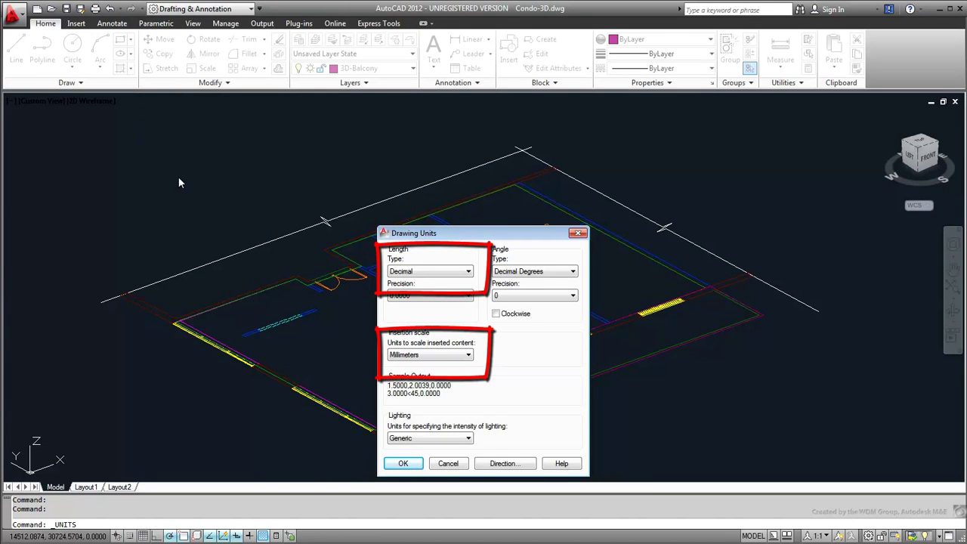
pyautogui.click(404, 464)
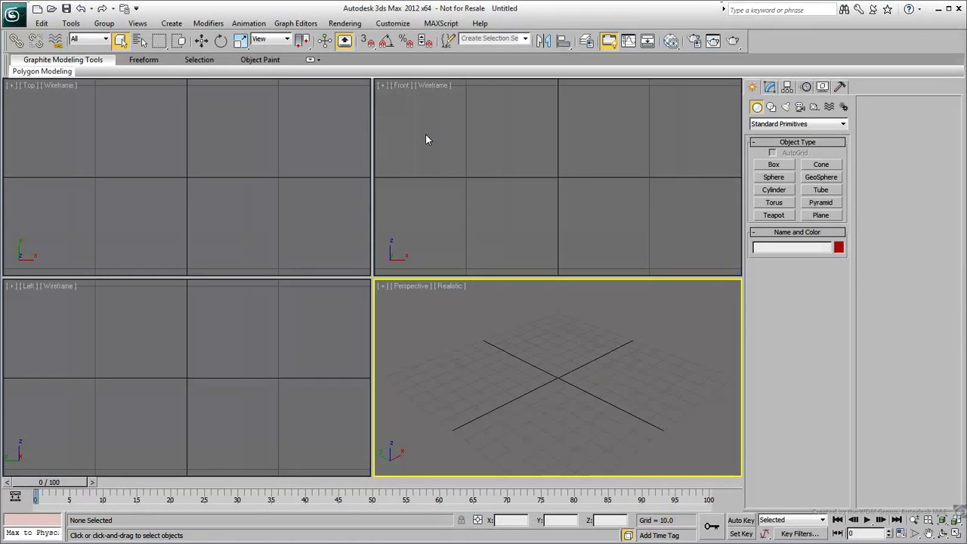
# - In Units Setup, confirm the system unit scale stays at Inches, cancelling System Unit Setup
pyautogui.click(393, 23)
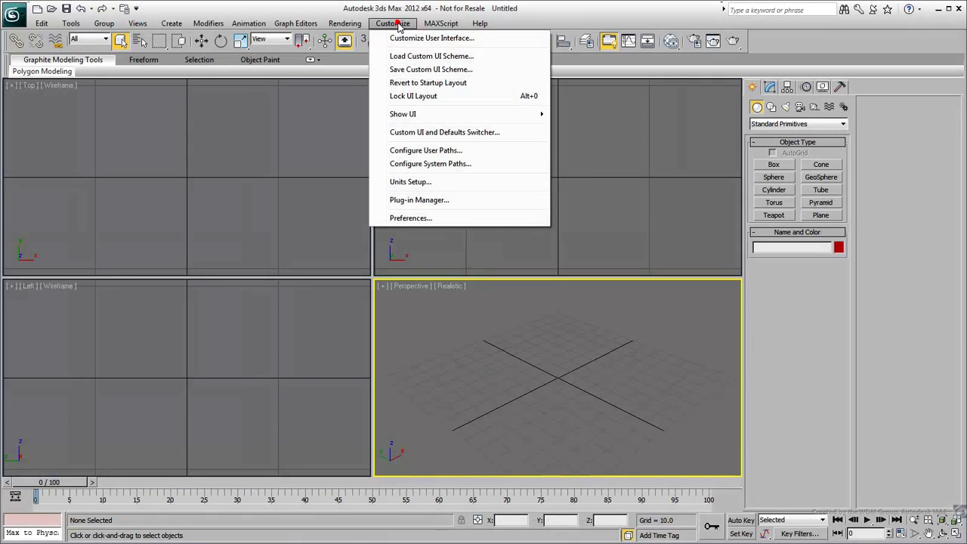
pyautogui.click(410, 182)
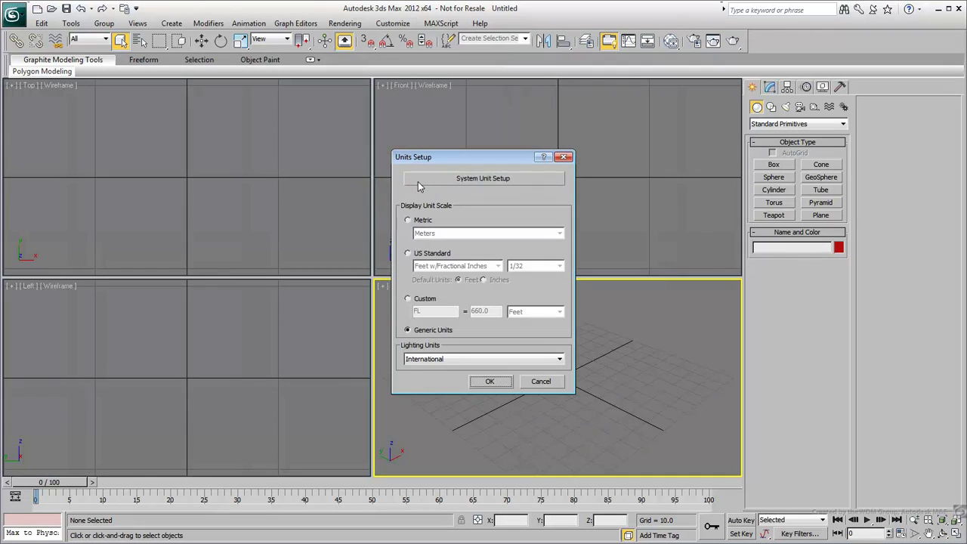
pyautogui.click(523, 186)
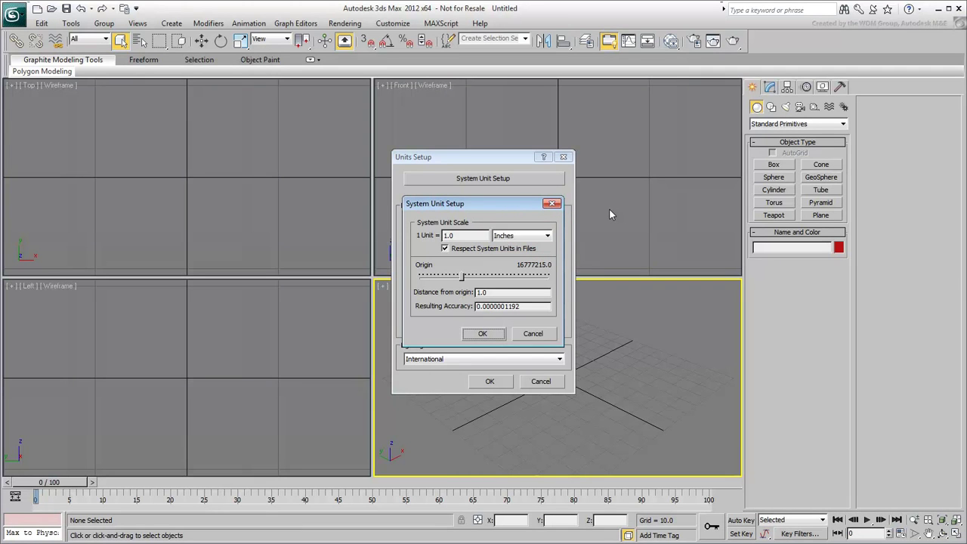
pyautogui.click(547, 236)
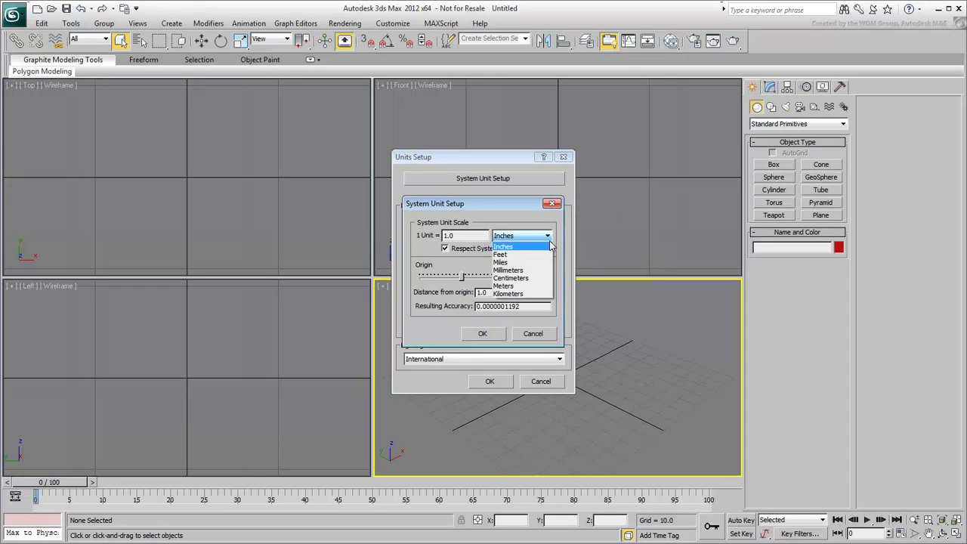
pyautogui.click(551, 241)
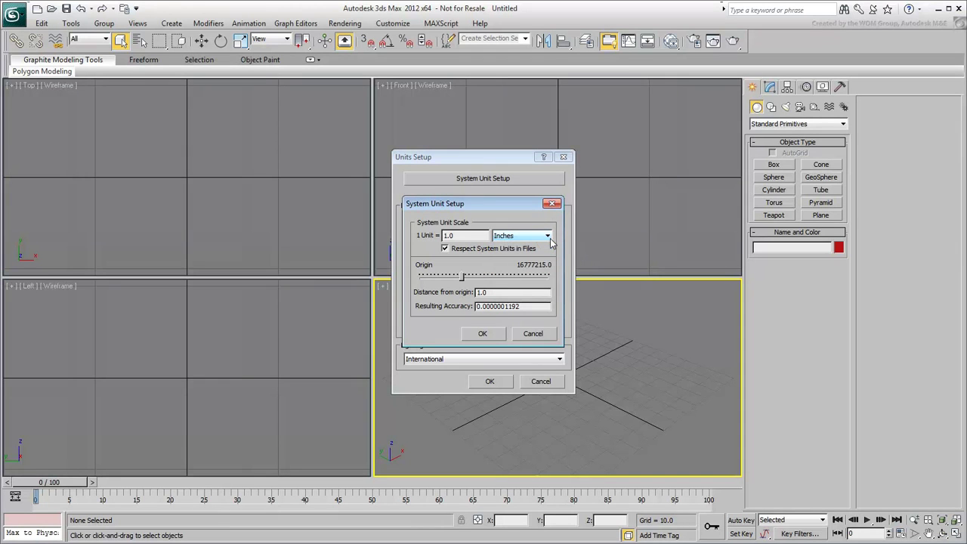
pyautogui.click(532, 335)
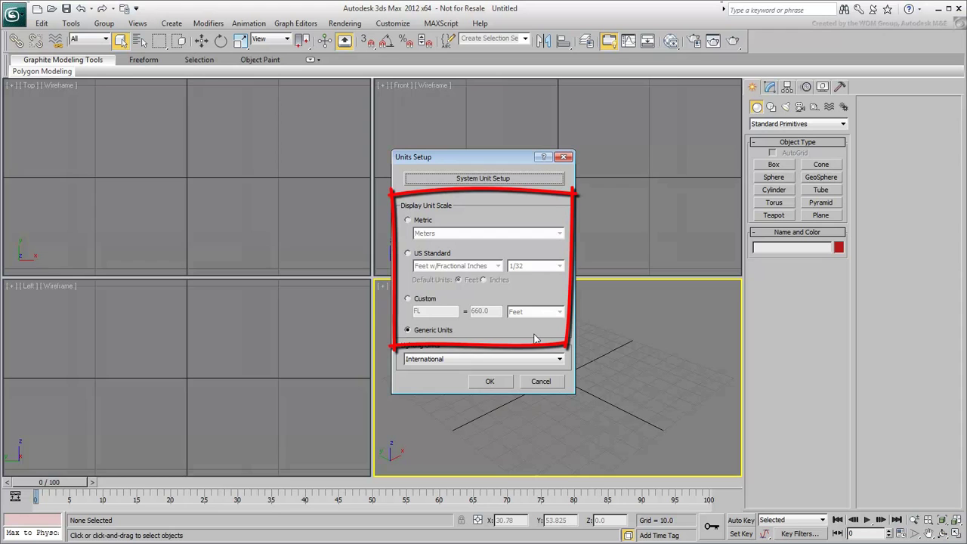
# - Set the display units to US Standard Feet w/Fractional Inches
pyautogui.click(418, 221)
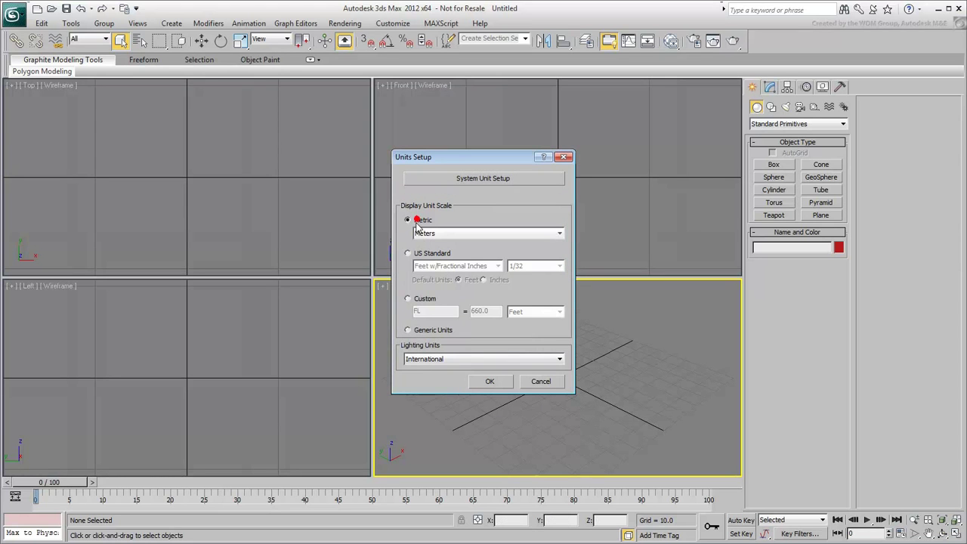
pyautogui.click(408, 254)
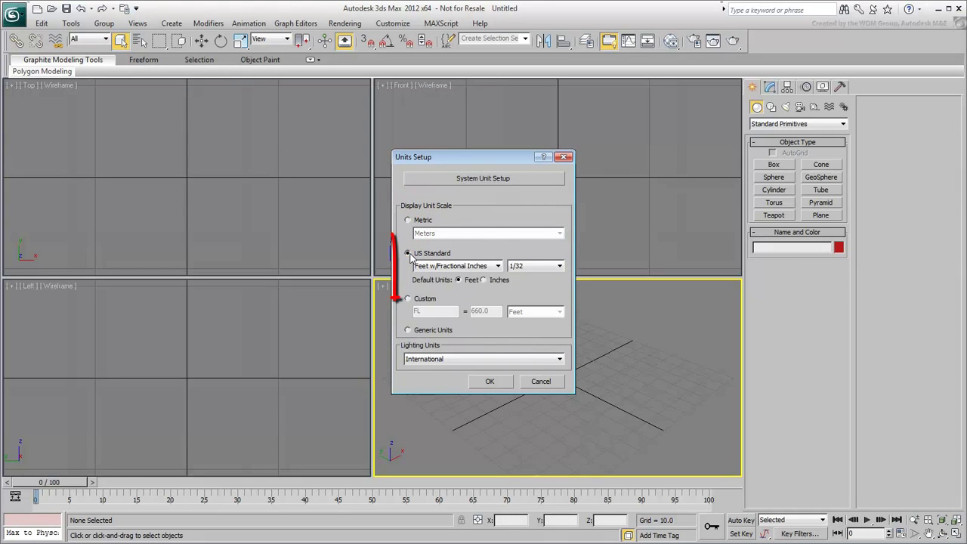
pyautogui.click(490, 382)
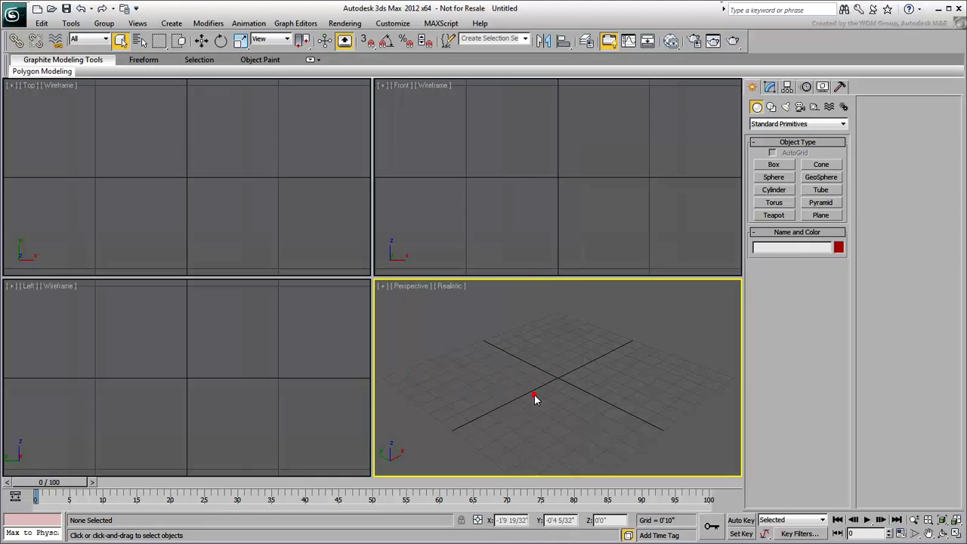
pyautogui.click(13, 14)
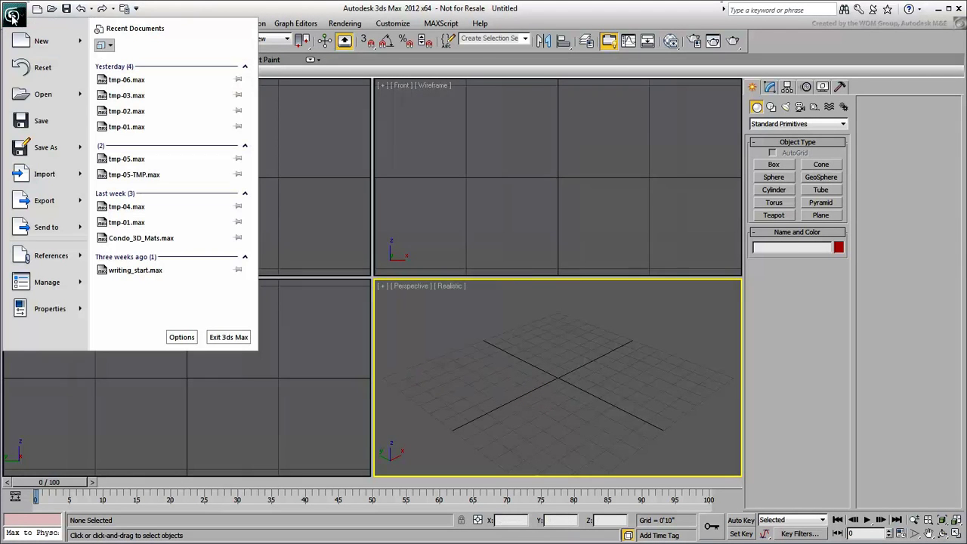
pyautogui.moveTo(70, 255)
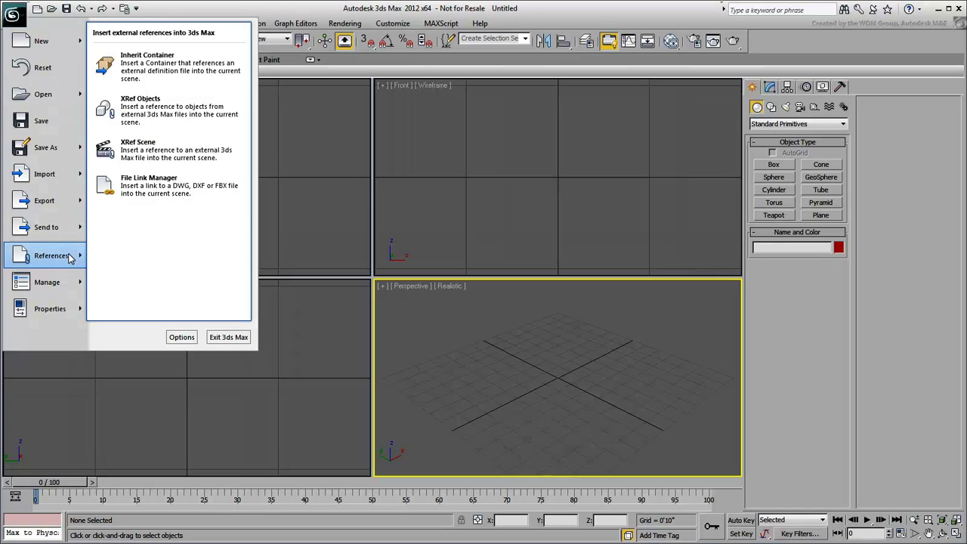
pyautogui.click(148, 192)
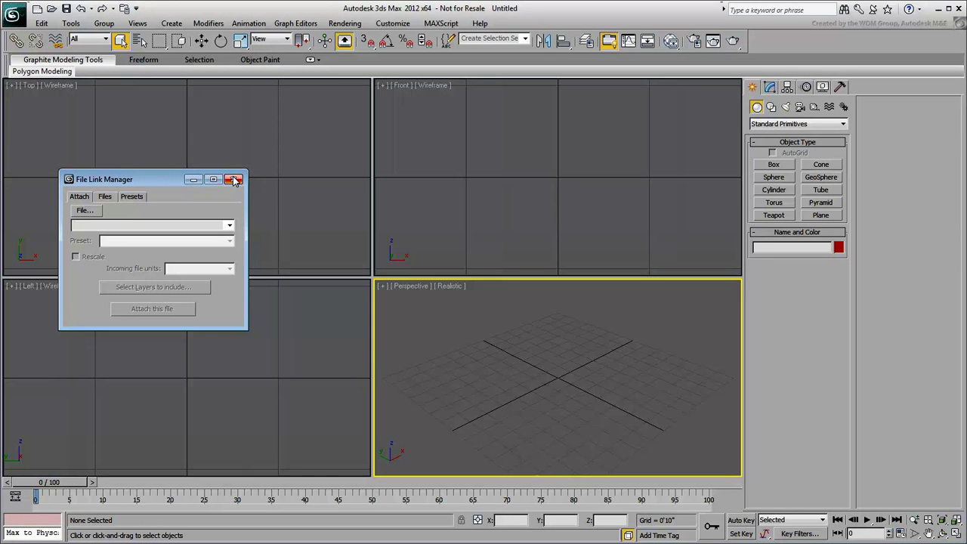
pyautogui.click(233, 180)
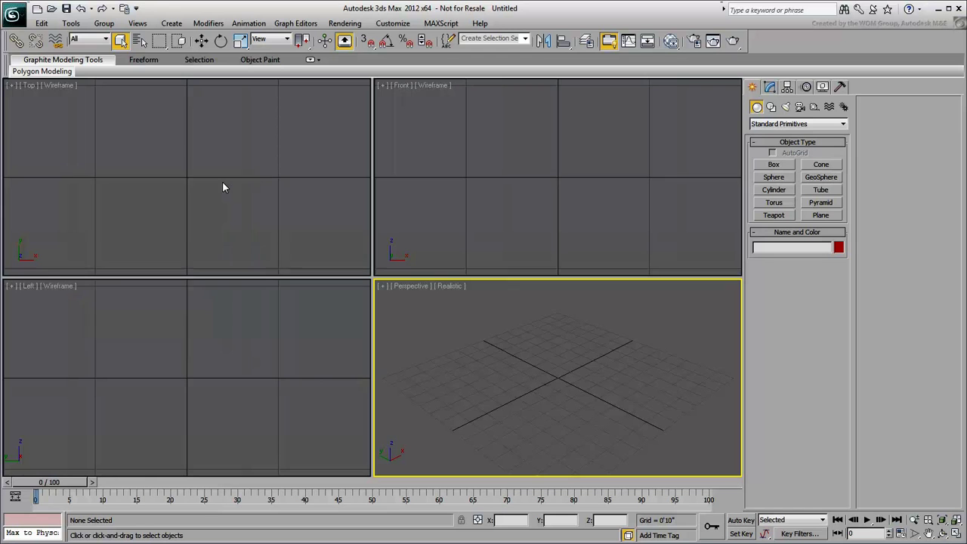
# - Import the file Condo-3D.dwg
pyautogui.click(13, 14)
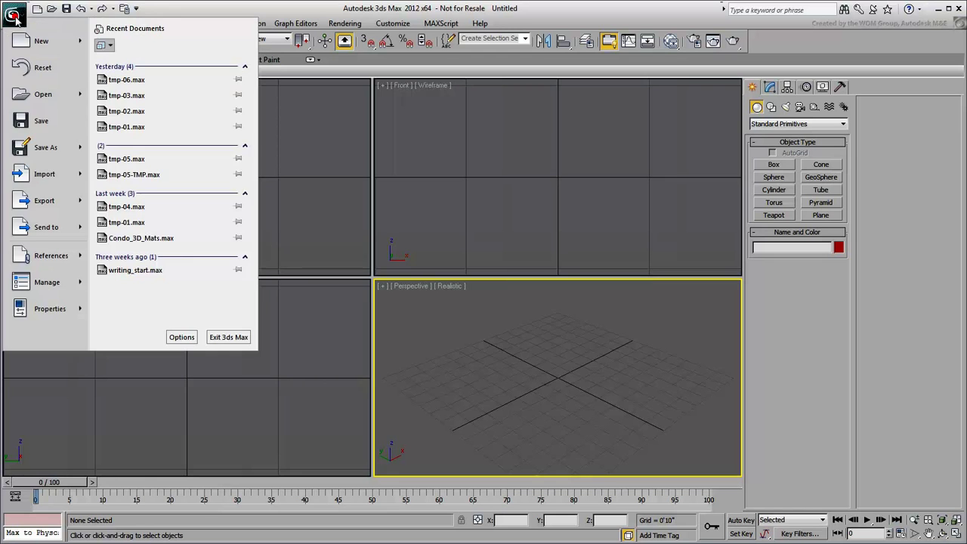
pyautogui.click(42, 175)
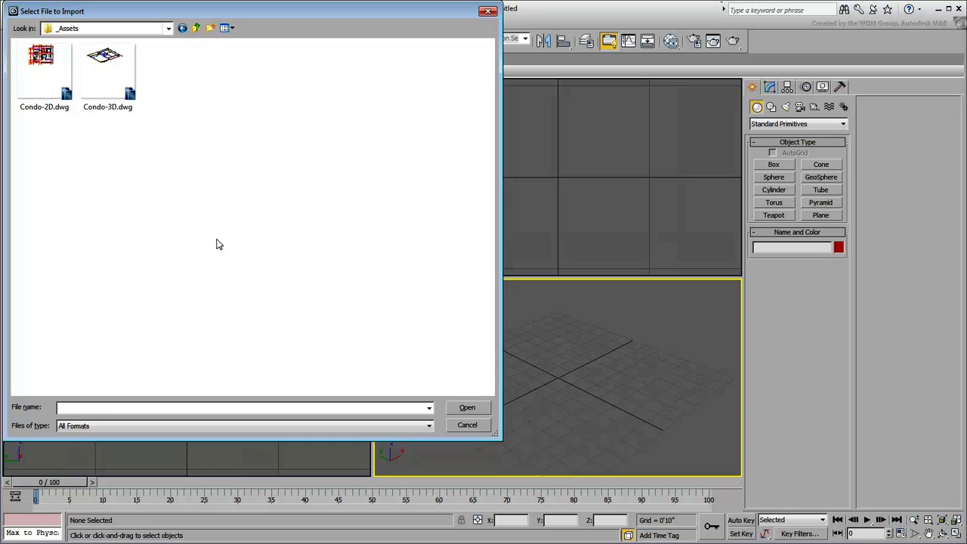
pyautogui.click(107, 72)
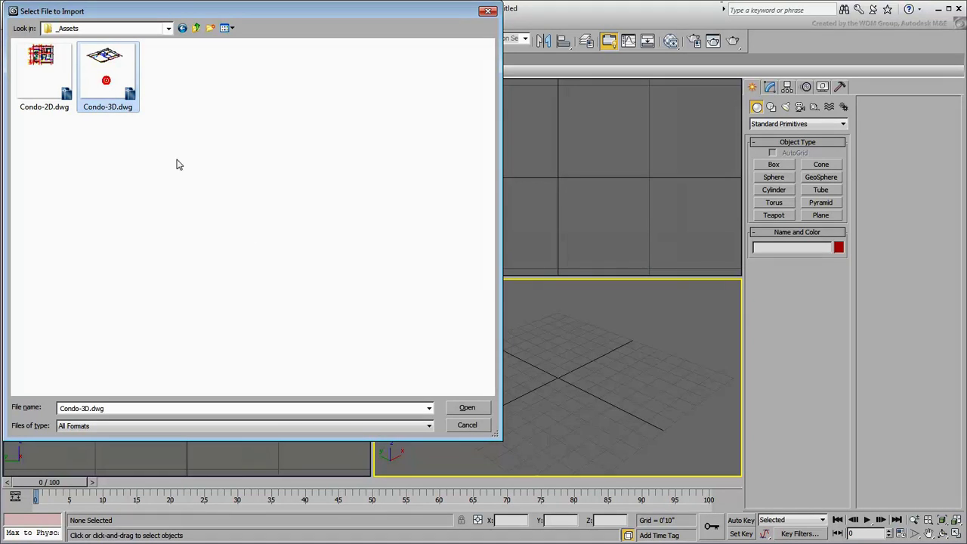
pyautogui.click(467, 408)
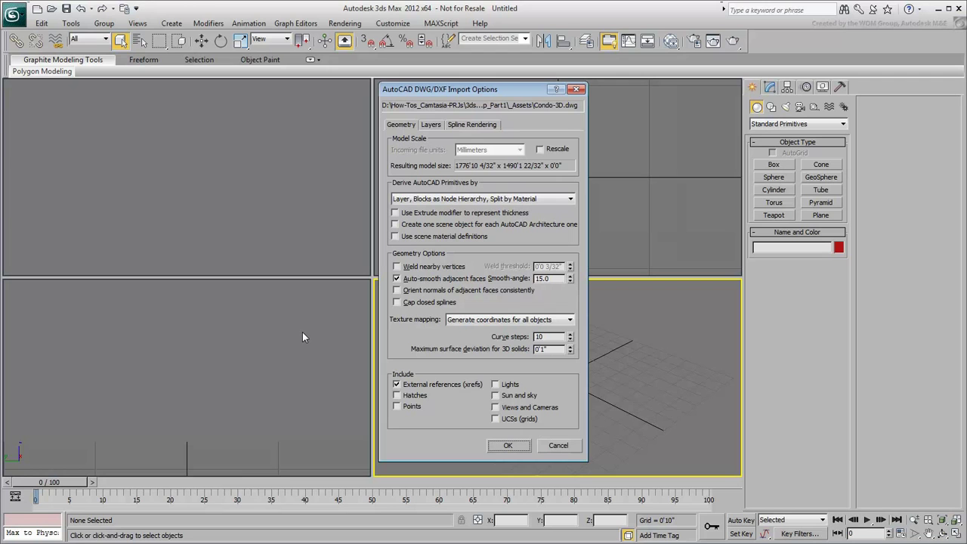
# - Rescale incoming Millimeters and derive objects by Layer, Blocks as Node Hierarchy
pyautogui.click(549, 150)
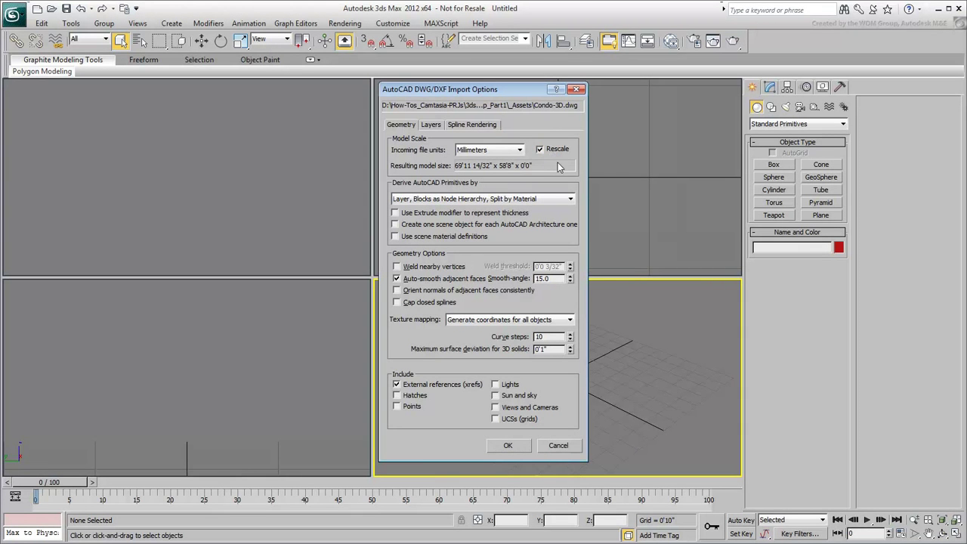
pyautogui.click(520, 149)
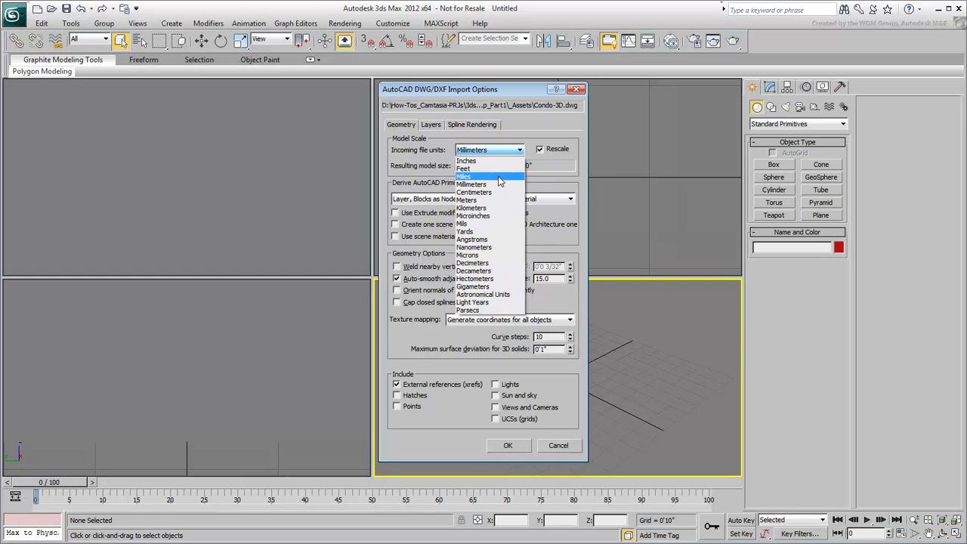
pyautogui.click(487, 186)
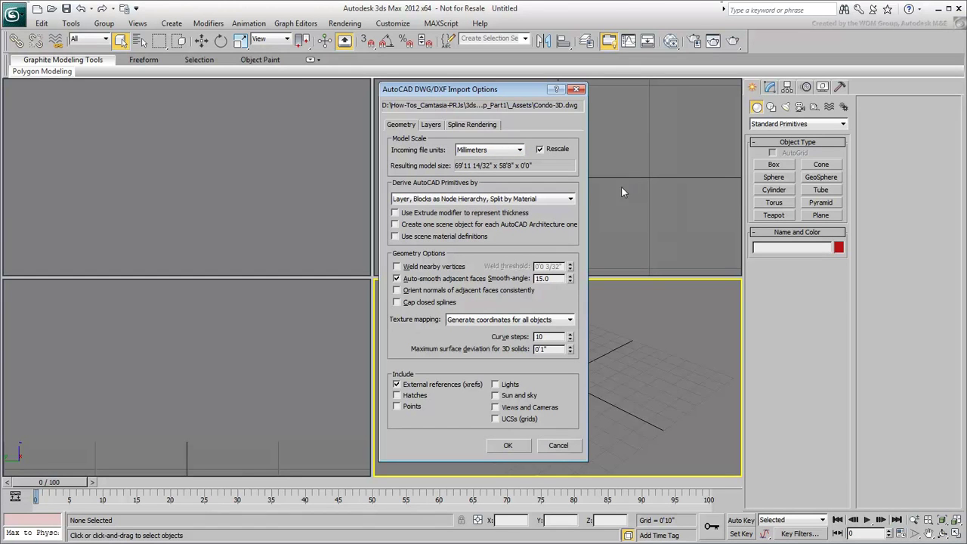
pyautogui.click(571, 200)
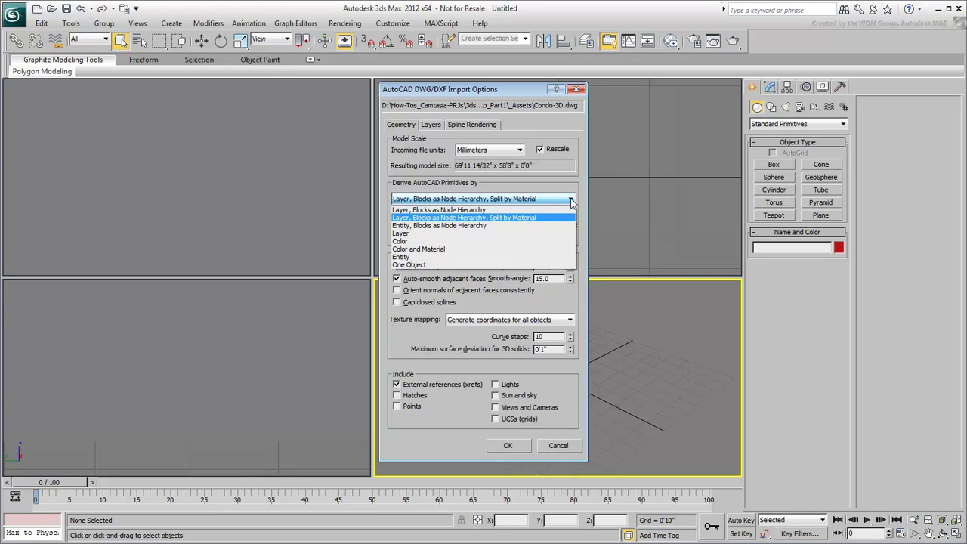
pyautogui.click(463, 210)
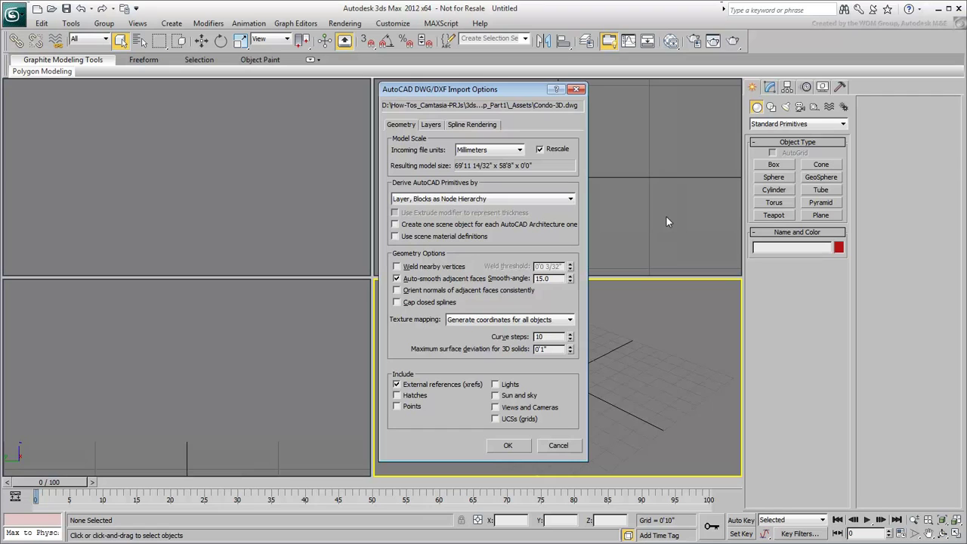
# - Import only the 3D-Balcony, 3D-Floor, 3D-Walls-Ext and 3D-Walls-Int layers
pyautogui.click(430, 125)
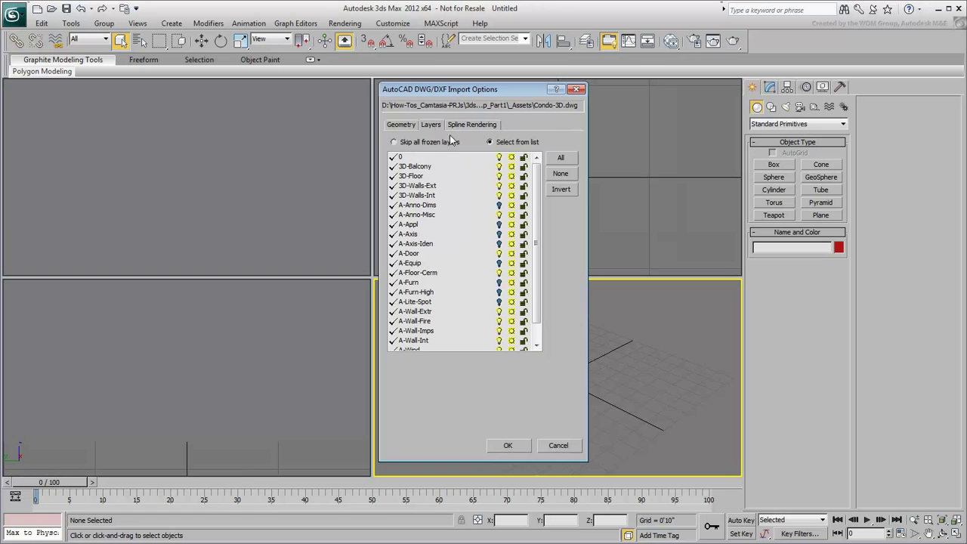
pyautogui.click(562, 179)
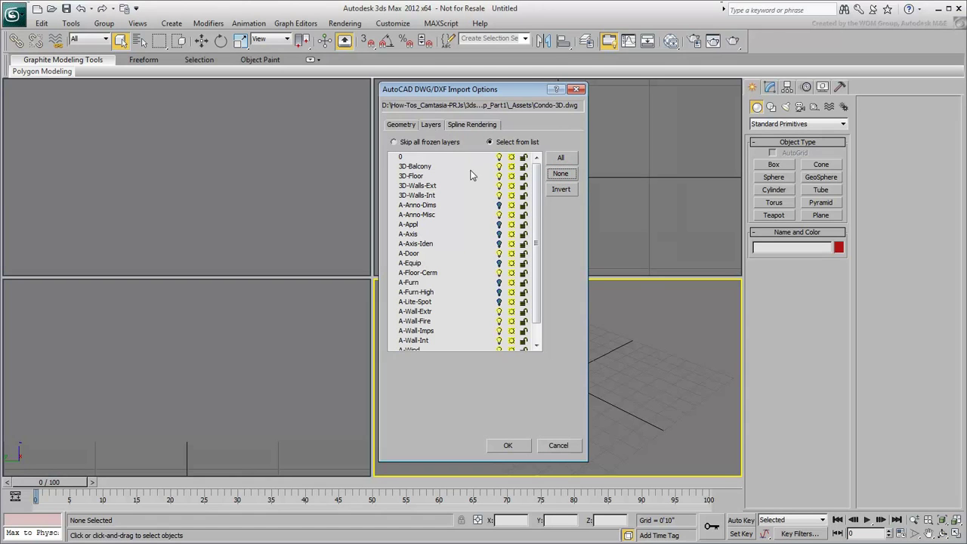
pyautogui.click(415, 167)
pyautogui.click(413, 176)
pyautogui.click(417, 186)
pyautogui.click(417, 195)
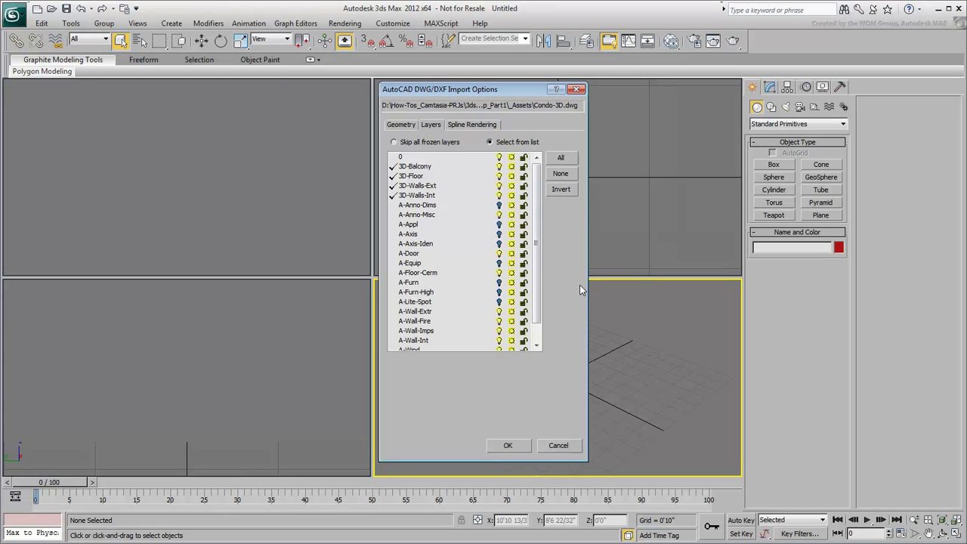
pyautogui.click(508, 446)
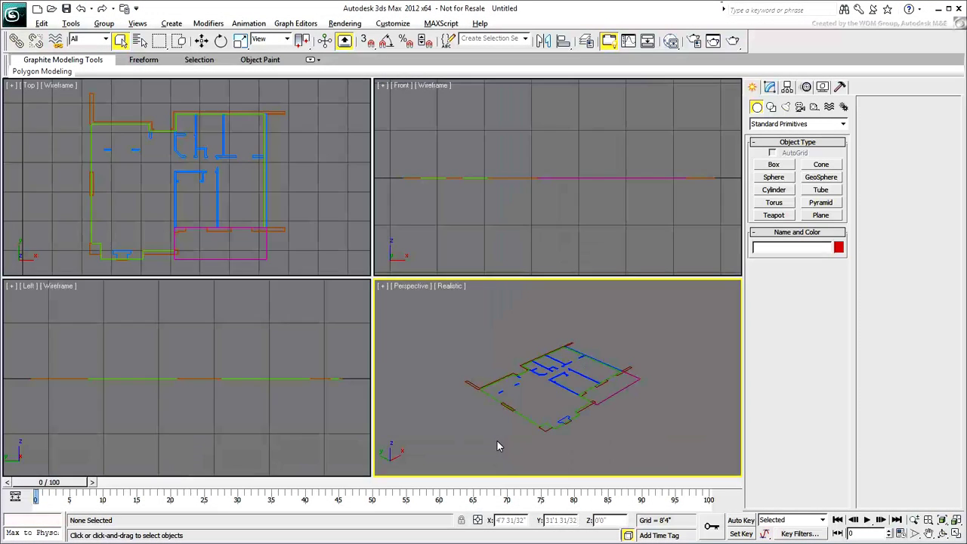
# - Maximise the Perspective viewport and move the exterior wall outline slightly
pyautogui.hotkey('alt', 'w')
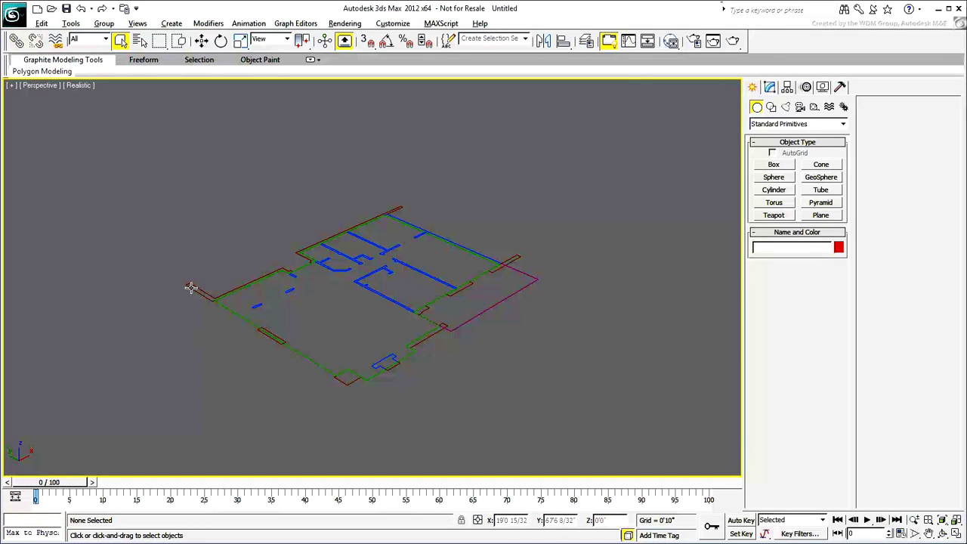
pyautogui.click(191, 288)
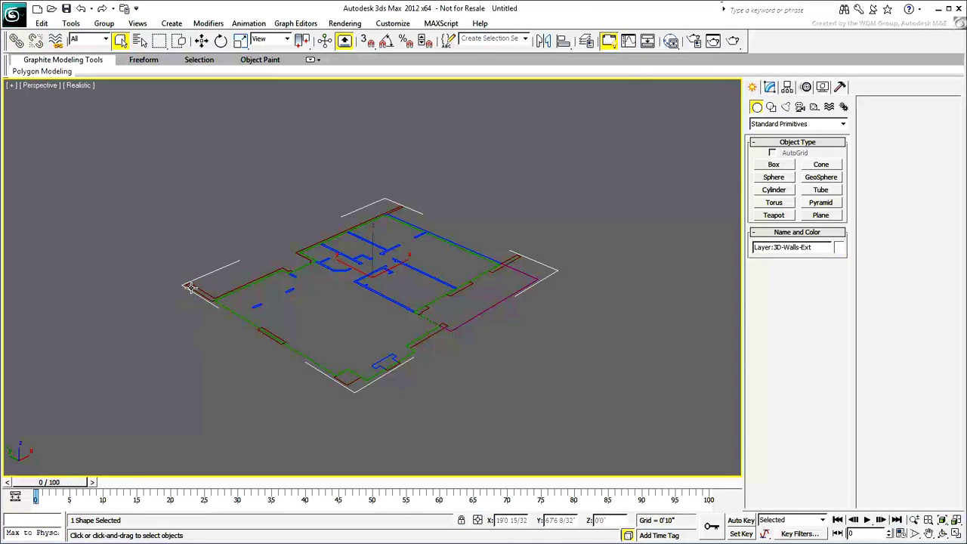
pyautogui.rightClick(189, 286)
pyautogui.click(201, 299)
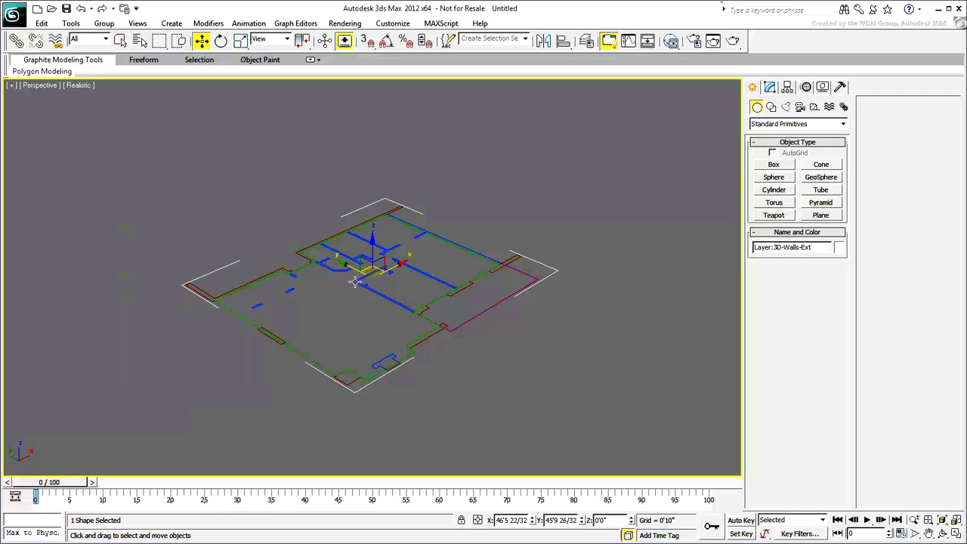
pyautogui.moveTo(378, 272)
pyautogui.mouseDown()
pyautogui.moveTo(390, 270)
pyautogui.moveTo(372, 262)
pyautogui.mouseUp()
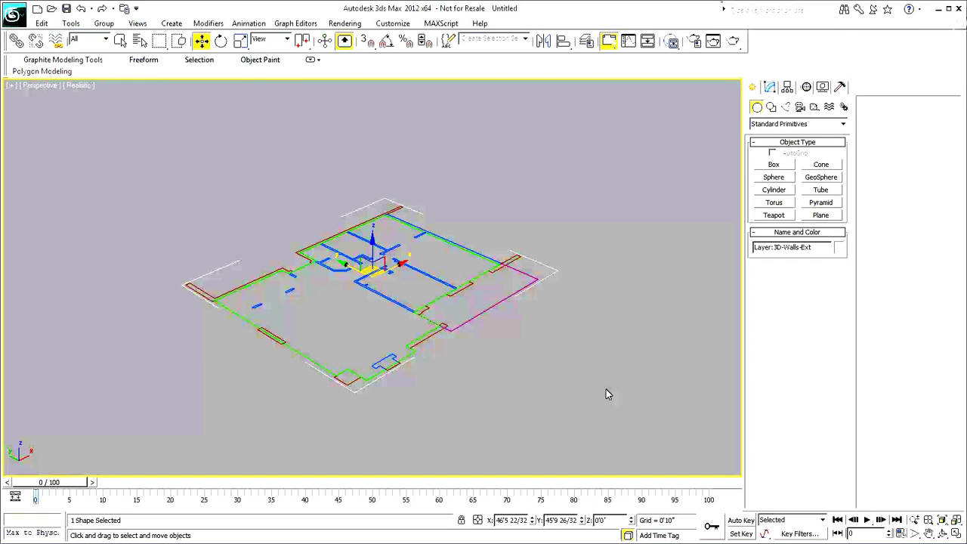
# - Extrude the exterior wall outline to 10' and display edged faces
pyautogui.click(772, 86)
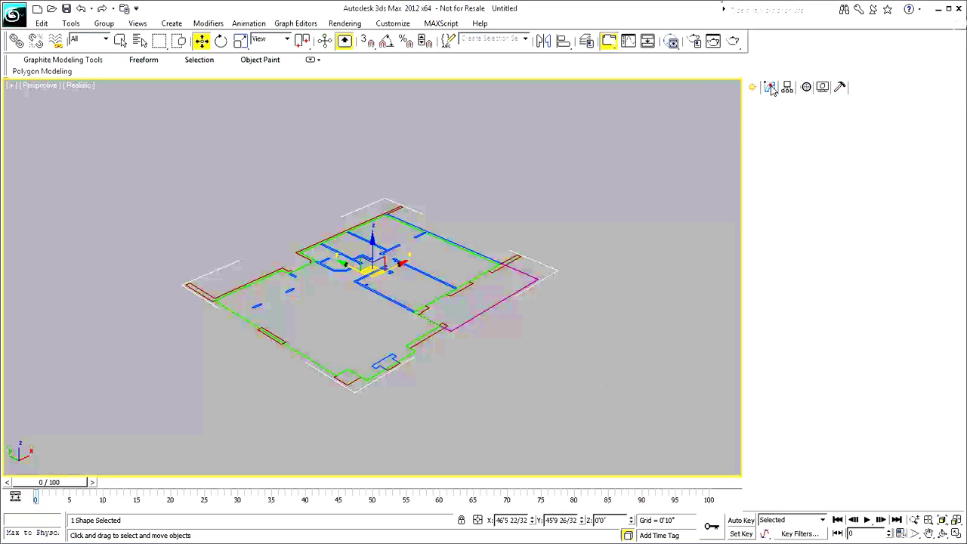
pyautogui.click(841, 122)
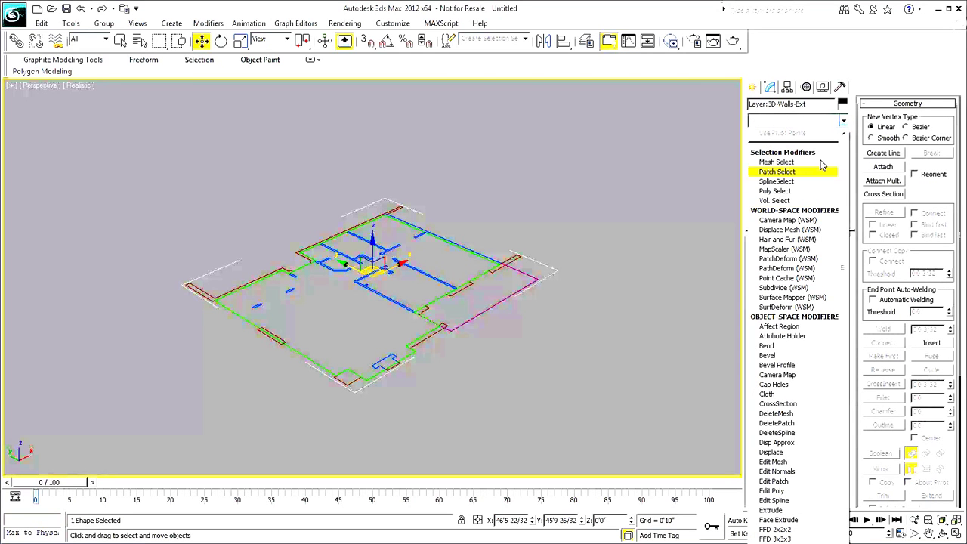
pyautogui.click(784, 510)
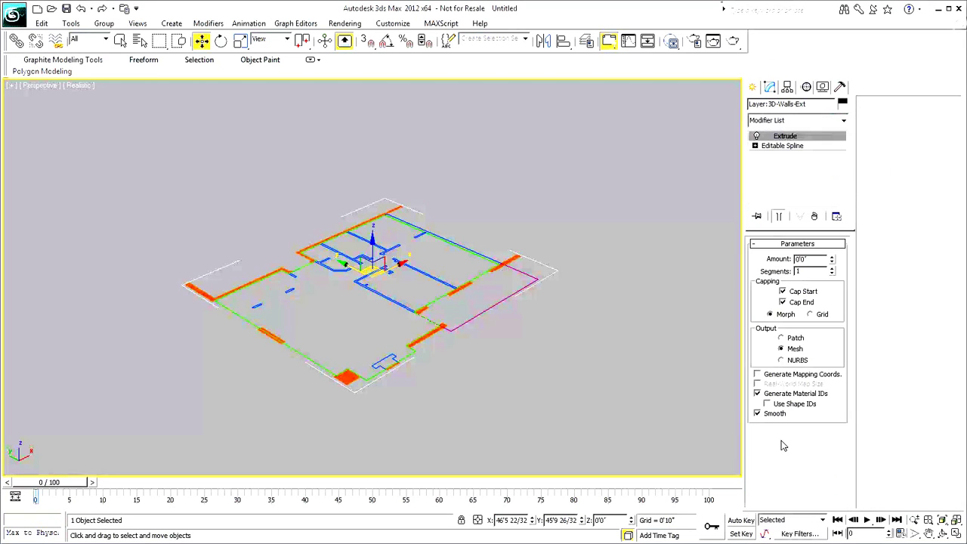
pyautogui.doubleClick(812, 259)
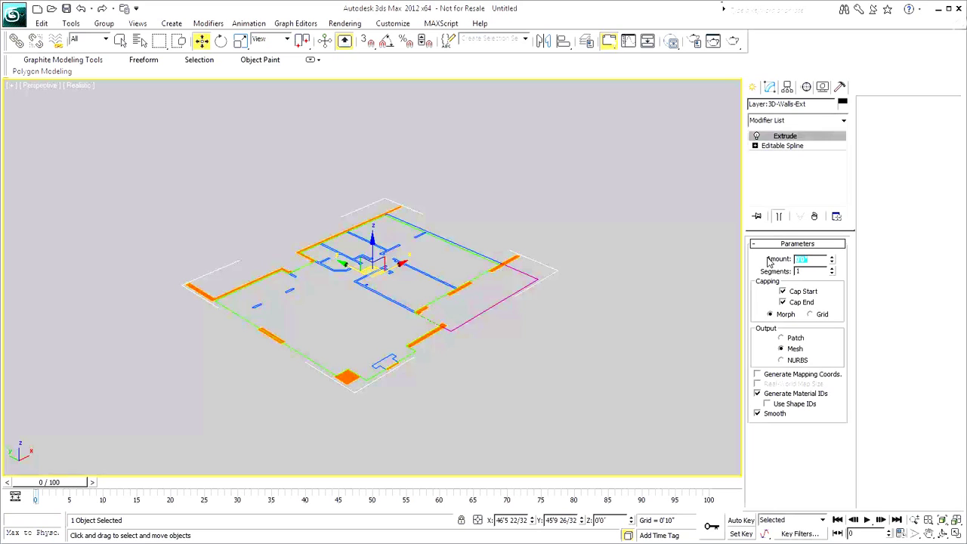
pyautogui.write("10'")
pyautogui.press('Return')
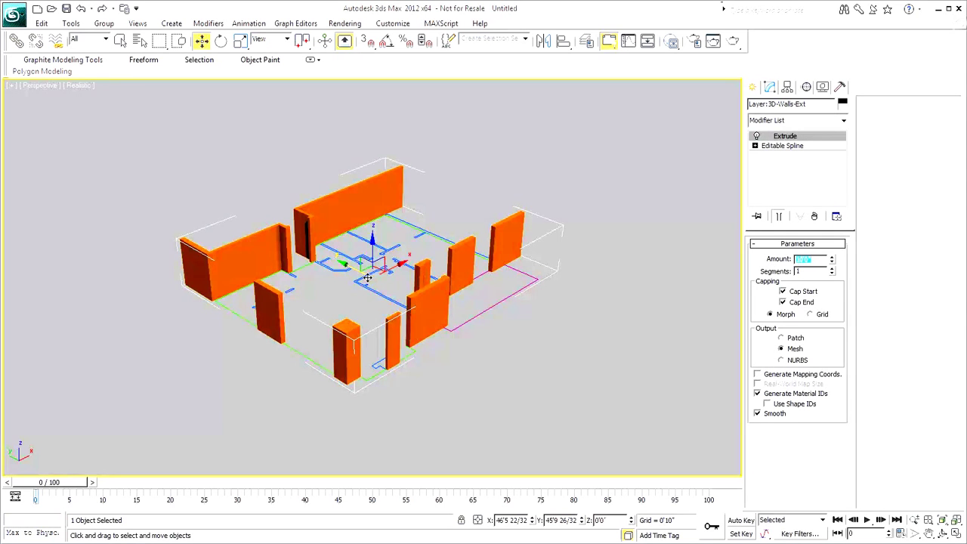
pyautogui.moveTo(367, 281); pyautogui.dragTo(378, 285, button='middle')
pyautogui.scroll(5, 378, 286)
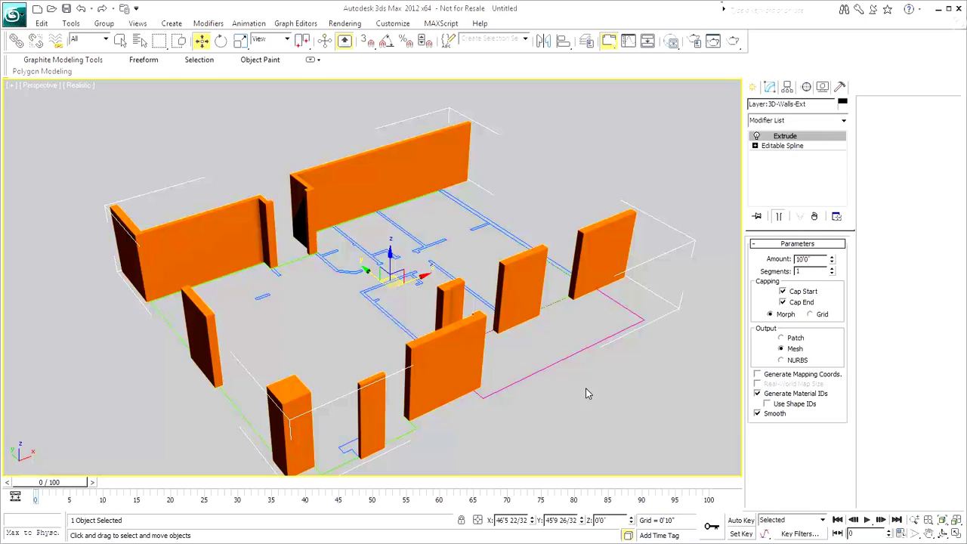
pyautogui.press('F4')
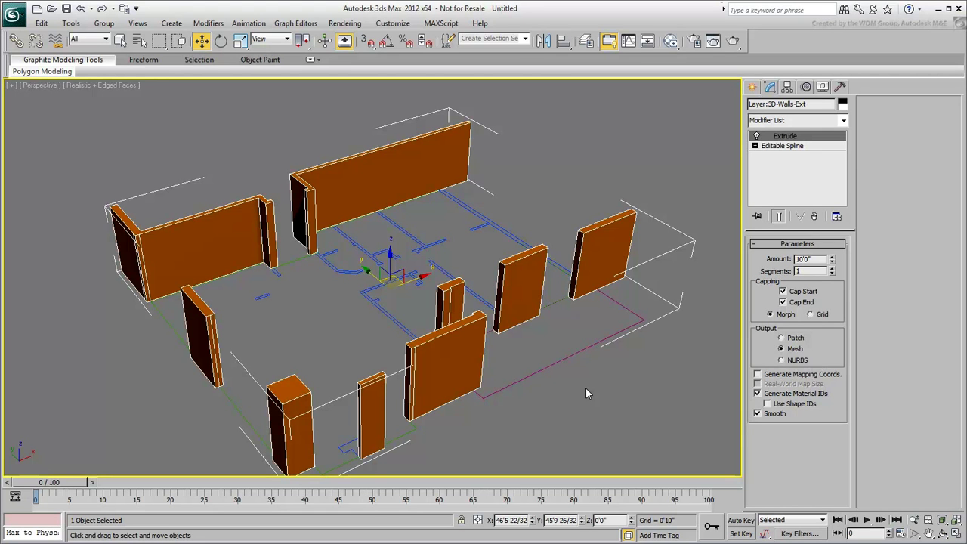
# - Add a Slice modifier to the exterior walls with the slice plane at Z 7'
pyautogui.click(812, 120)
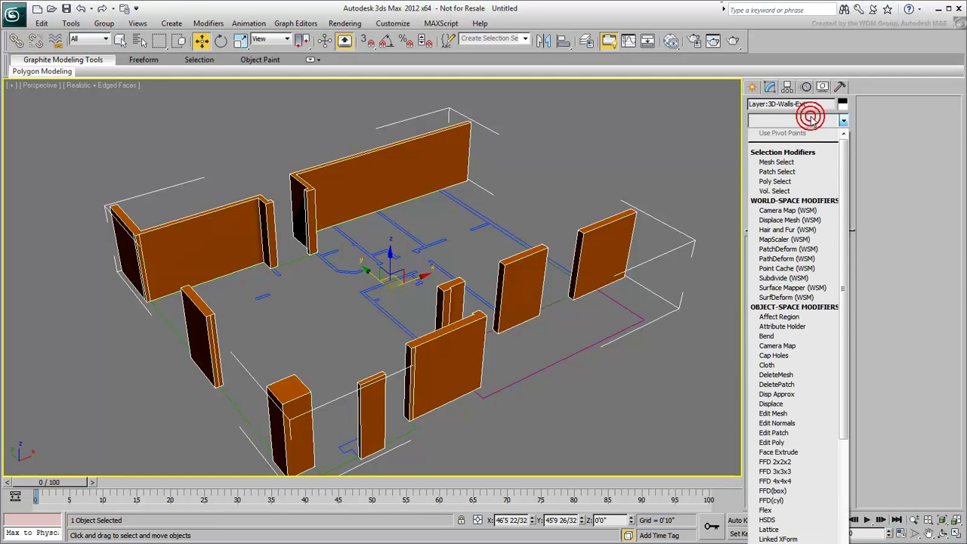
pyautogui.scroll(-15, 789, 241)
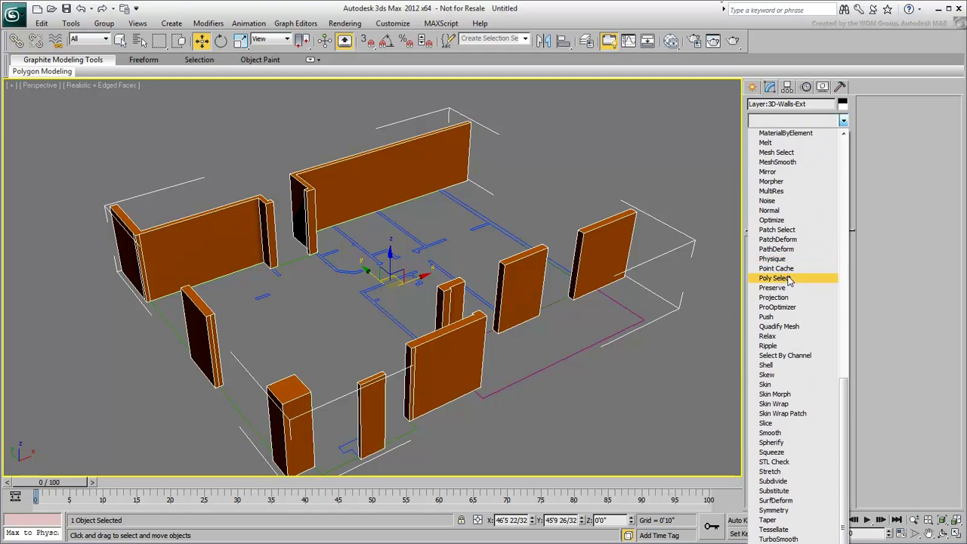
pyautogui.click(777, 423)
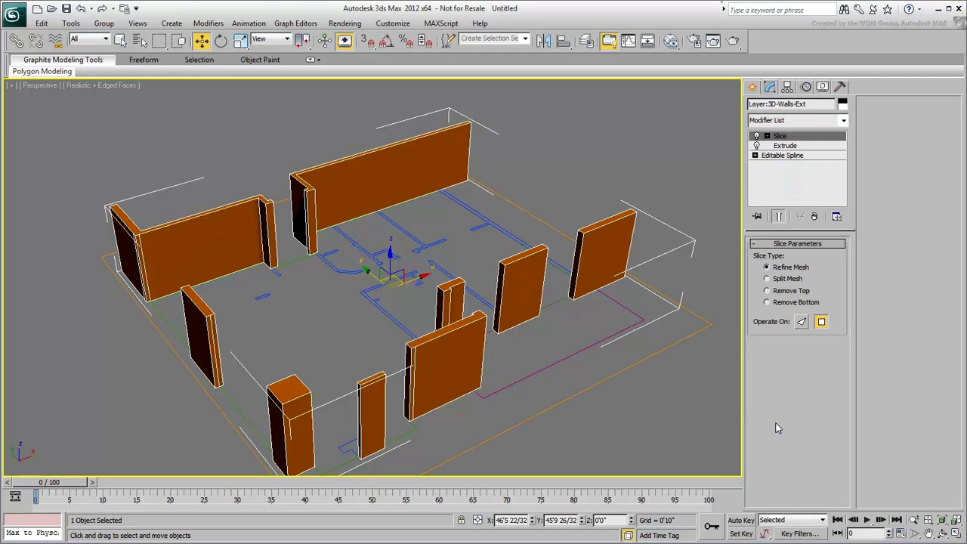
pyautogui.click(767, 136)
pyautogui.click(796, 146)
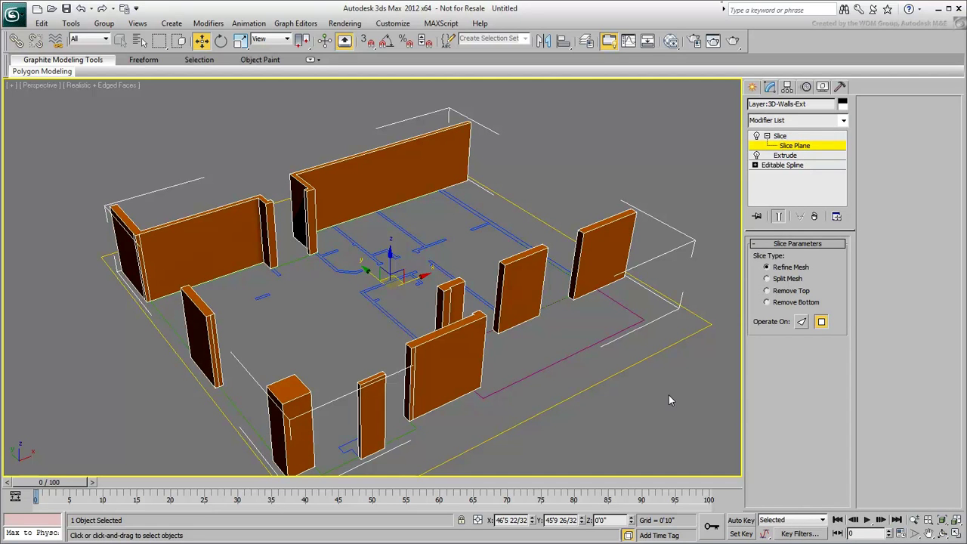
pyautogui.doubleClick(612, 521)
pyautogui.write('7')
pyautogui.press('Return')
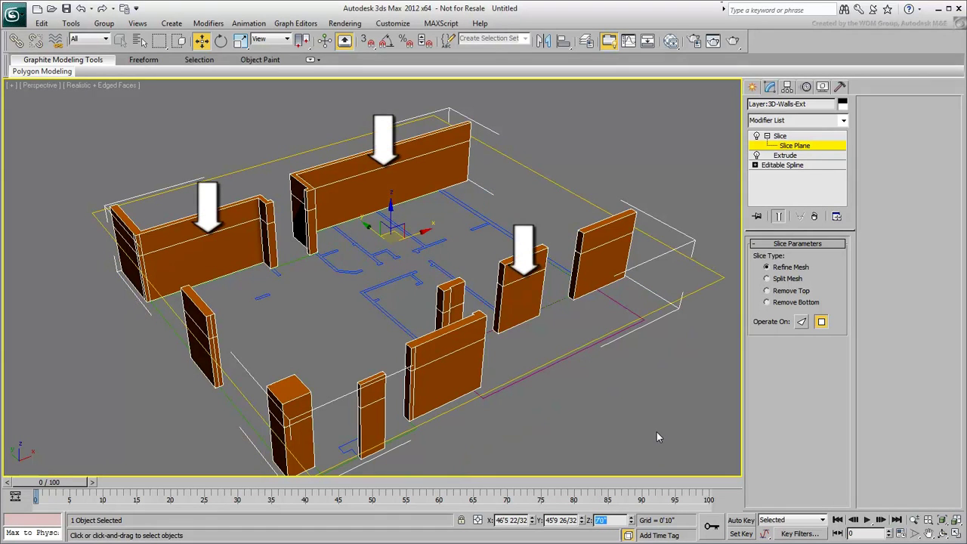
# - Convert the exterior walls to an Editable Poly
pyautogui.rightClick(529, 283)
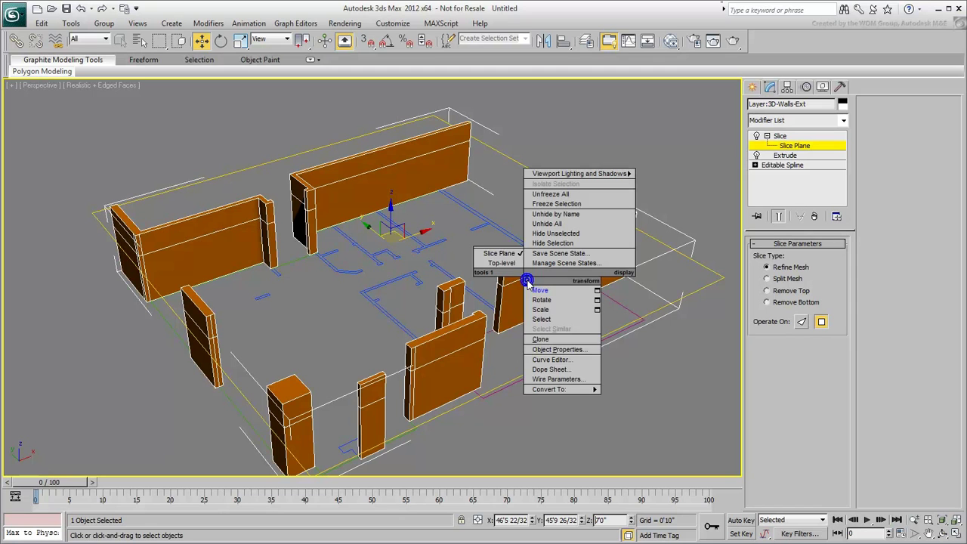
pyautogui.moveTo(550, 389)
pyautogui.click(656, 399)
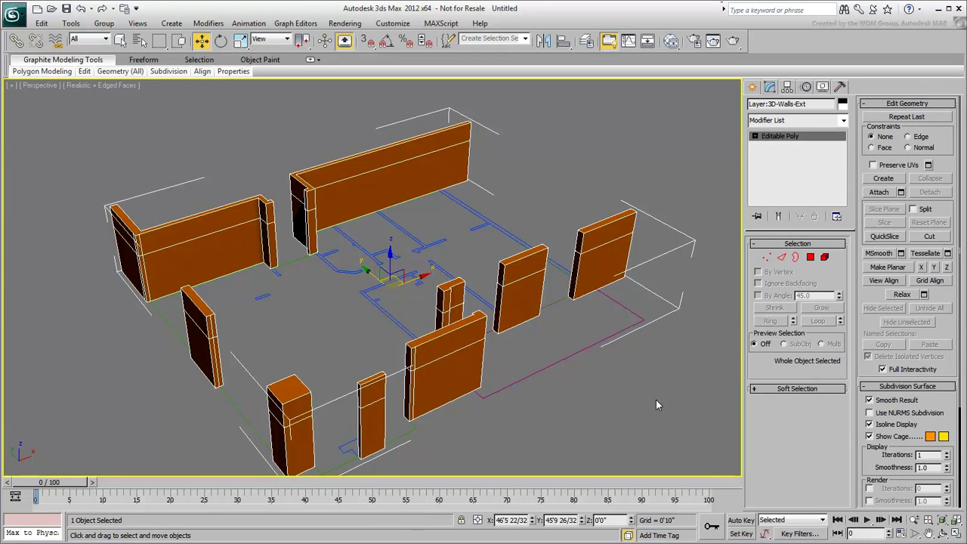
# - In Polygon mode, bridge the facing wall end faces across the first door gap
pyautogui.click(810, 256)
pyautogui.scroll(8, 608, 302)
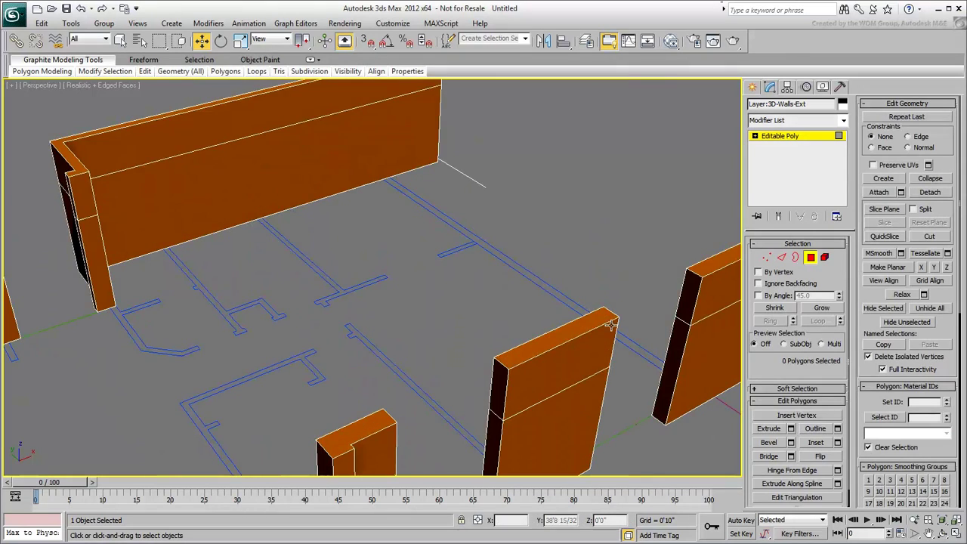
pyautogui.keyDown('alt'); pyautogui.moveTo(605, 327); pyautogui.dragTo(501, 309, button='middle'); pyautogui.keyUp('alt')
pyautogui.click(573, 275)
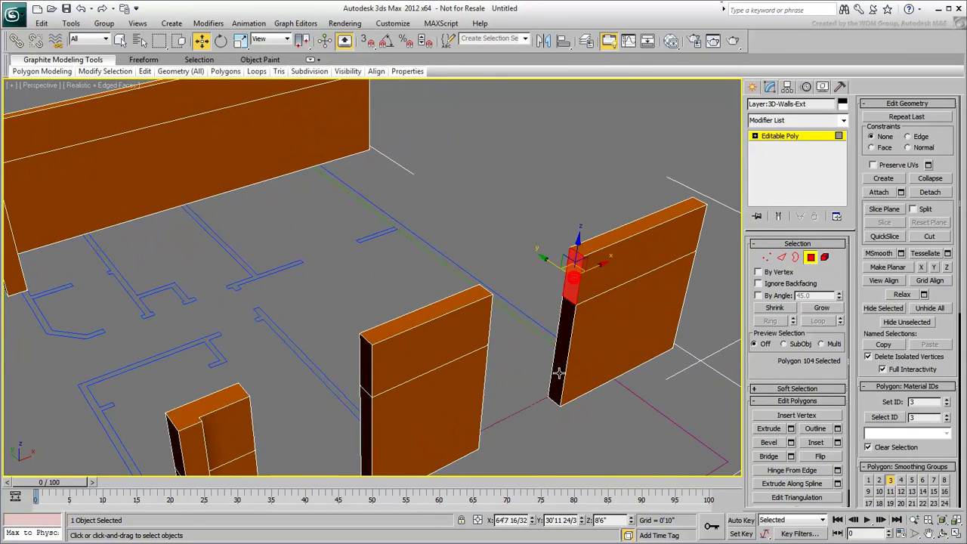
pyautogui.moveTo(557, 371)
pyautogui.keyDown('alt'); pyautogui.mouseDown(button='middle')
pyautogui.moveTo(498, 397)
pyautogui.moveTo(457, 373)
pyautogui.moveTo(555, 380)
pyautogui.mouseUp(button='middle'); pyautogui.keyUp('alt')
pyautogui.keyDown('ctrl'); pyautogui.click(467, 257); pyautogui.keyUp('ctrl')
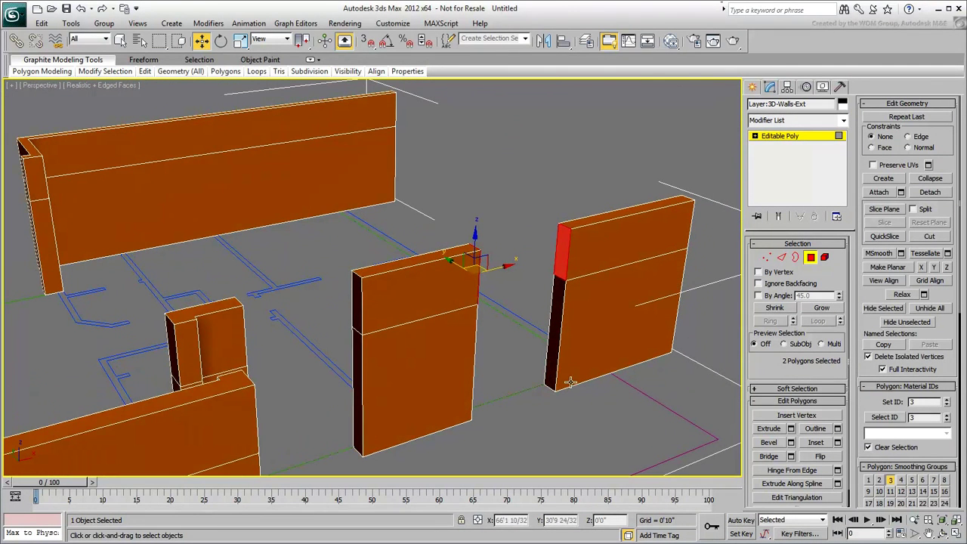
pyautogui.click(768, 457)
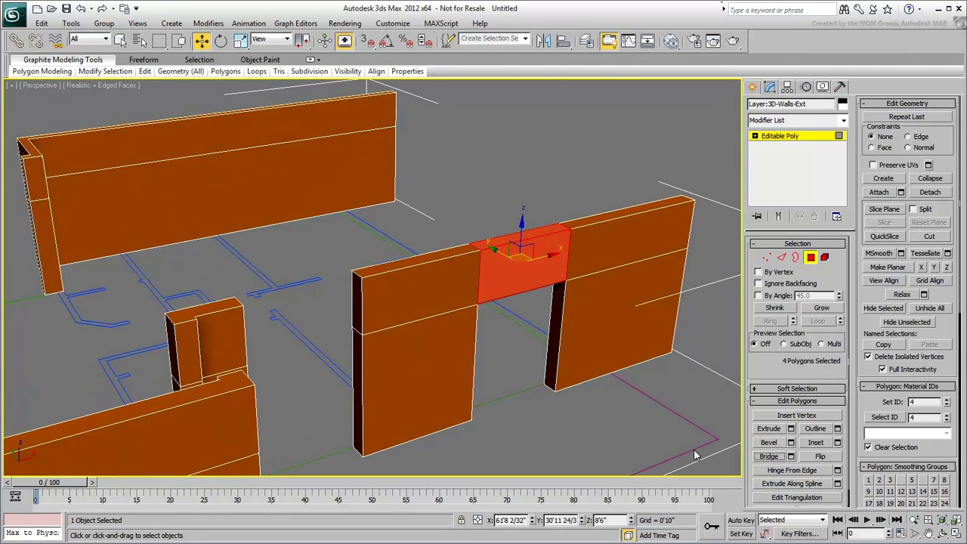
pyautogui.click(513, 400)
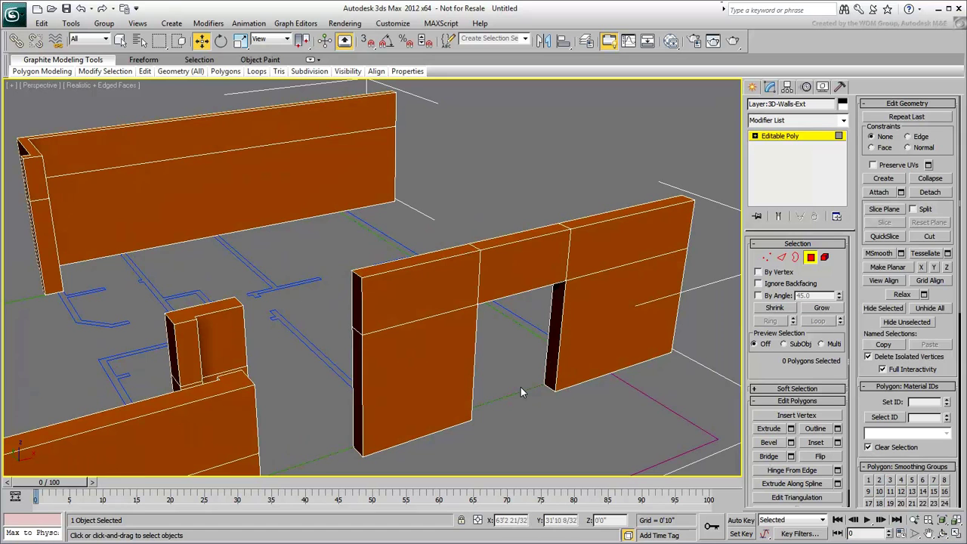
# - Bridge two more door openings between facing wall and pillar end faces
pyautogui.click(356, 302)
pyautogui.keyDown('alt'); pyautogui.moveTo(356, 303); pyautogui.dragTo(248, 270, button='middle'); pyautogui.keyUp('alt')
pyautogui.keyDown('ctrl'); pyautogui.click(248, 271); pyautogui.keyUp('ctrl')
pyautogui.click(768, 457)
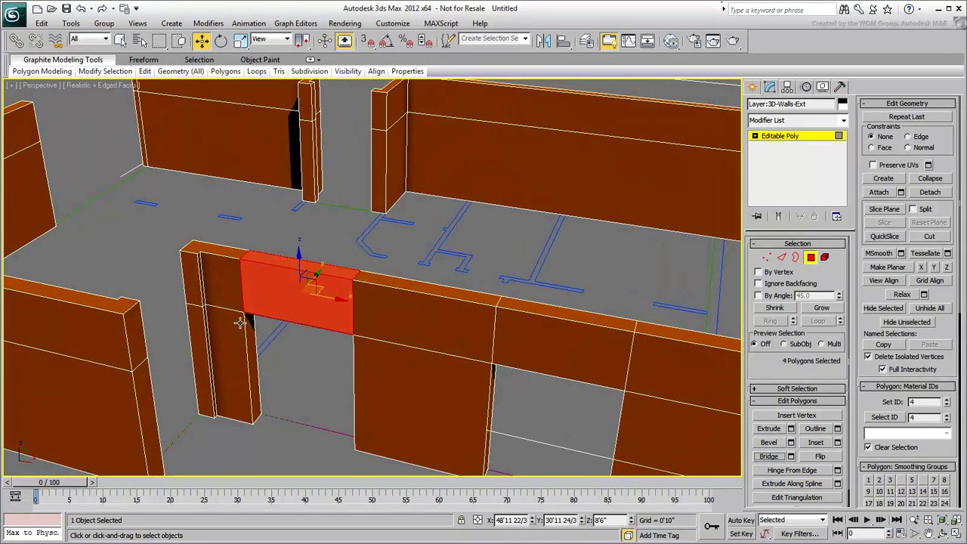
pyautogui.click(195, 285)
pyautogui.keyDown('alt'); pyautogui.moveTo(326, 385); pyautogui.dragTo(198, 286, button='middle'); pyautogui.keyUp('alt')
pyautogui.keyDown('ctrl'); pyautogui.click(130, 249); pyautogui.keyUp('ctrl')
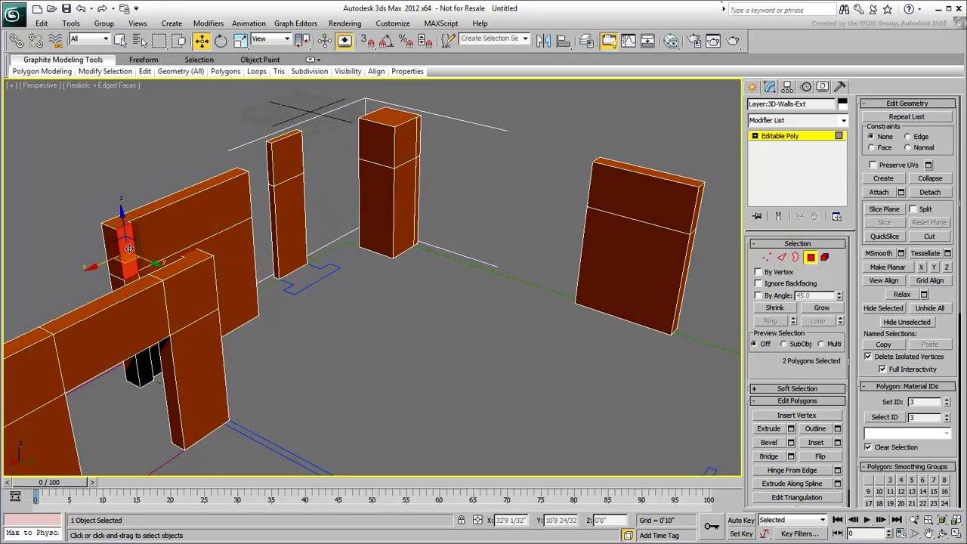
pyautogui.click(768, 457)
# - Bridge the last door opening's wall ends, then deselect and view the whole plan
pyautogui.keyDown('alt'); pyautogui.moveTo(336, 387); pyautogui.dragTo(284, 325, button='middle'); pyautogui.keyUp('alt')
pyautogui.scroll(3, 284, 308)
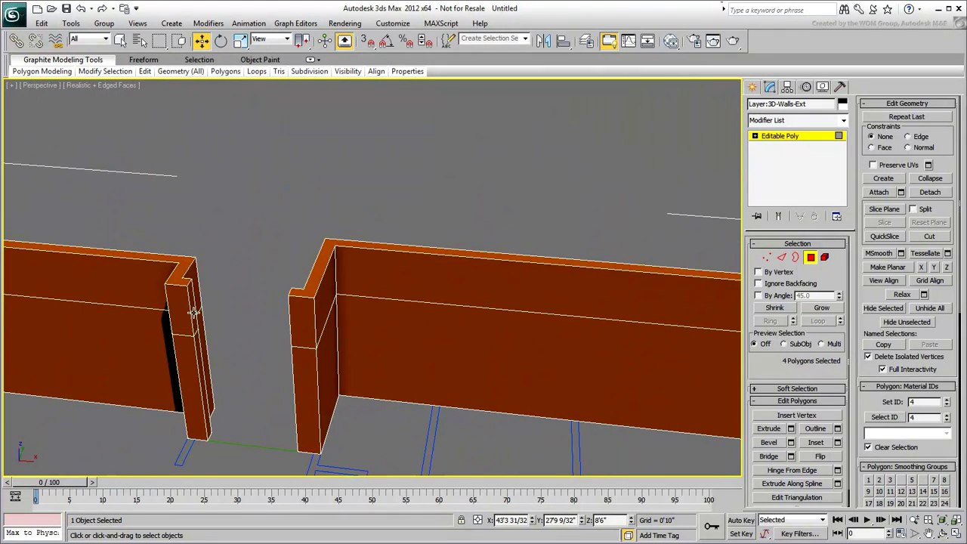
pyautogui.click(194, 314)
pyautogui.keyDown('alt'); pyautogui.moveTo(194, 314); pyautogui.dragTo(276, 268, button='middle'); pyautogui.keyUp('alt')
pyautogui.keyDown('ctrl'); pyautogui.click(270, 278); pyautogui.keyUp('ctrl')
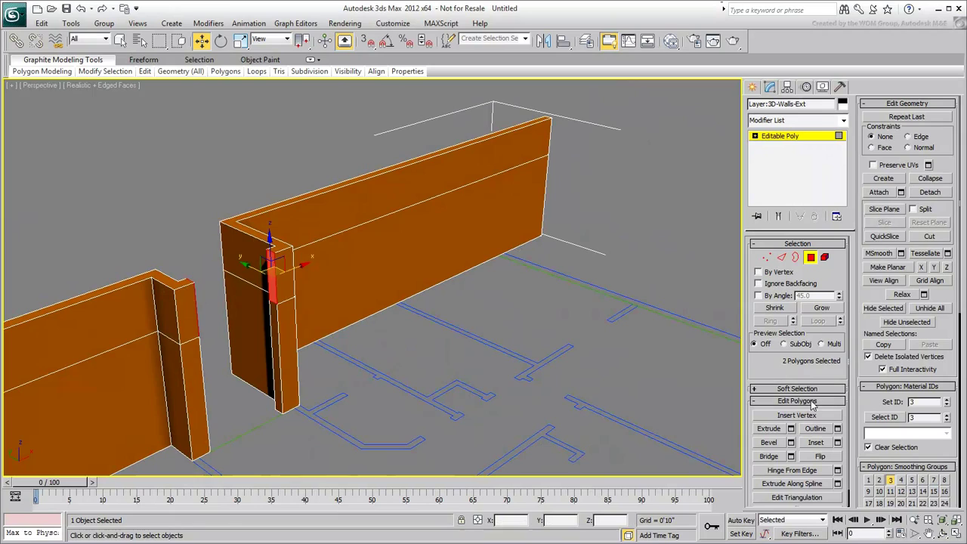
pyautogui.click(769, 456)
pyautogui.click(408, 349)
pyautogui.scroll(-10, 408, 349)
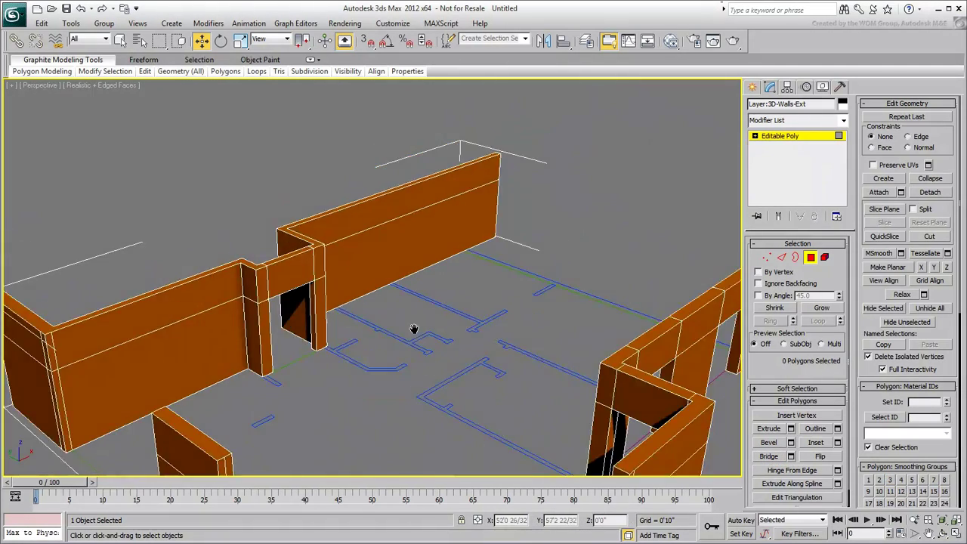
pyautogui.keyDown('alt'); pyautogui.moveTo(535, 357); pyautogui.dragTo(477, 361, button='middle'); pyautogui.keyUp('alt')
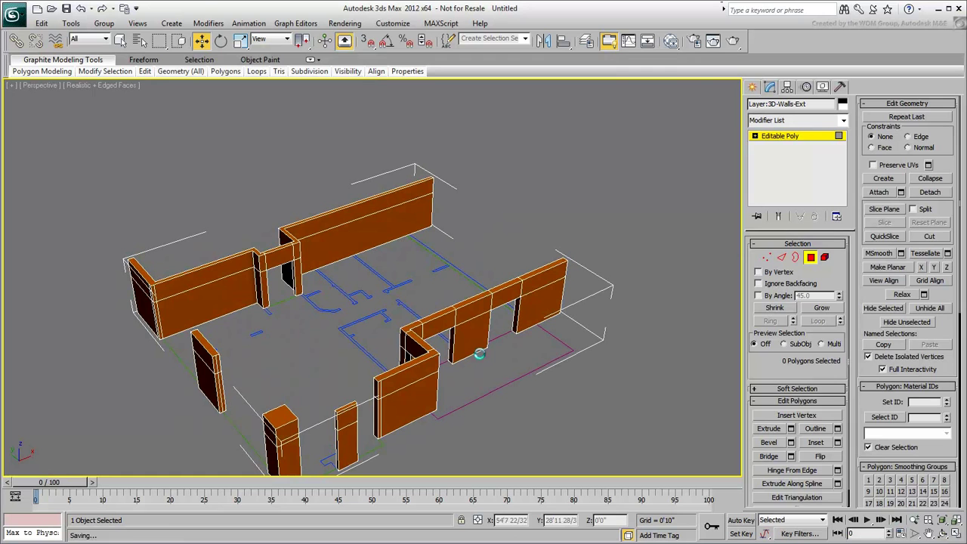
# - Exit Polygon mode and extrude the interior wall outline to 9'0"
pyautogui.click(810, 257)
pyautogui.moveTo(572, 372); pyautogui.dragTo(549, 324, button='middle')
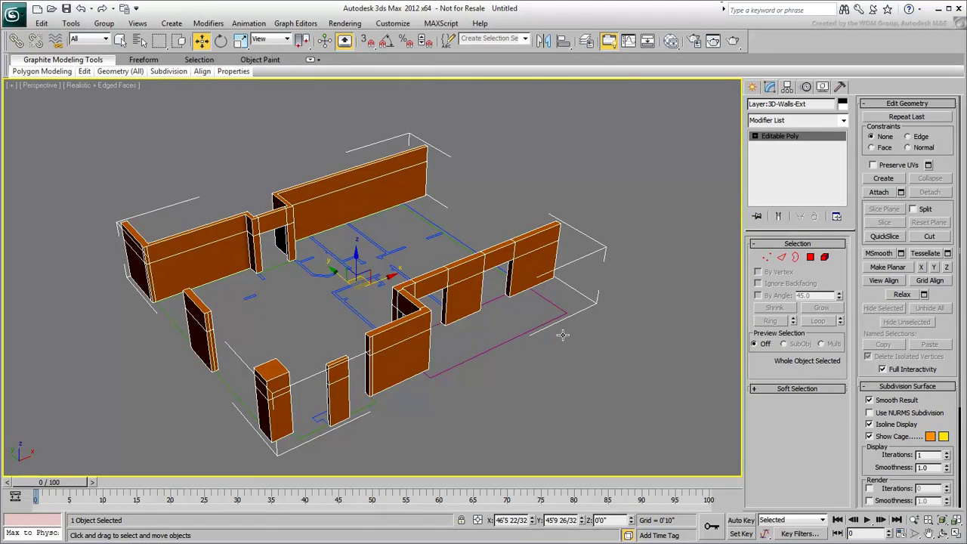
pyautogui.click(333, 323)
pyautogui.click(340, 301)
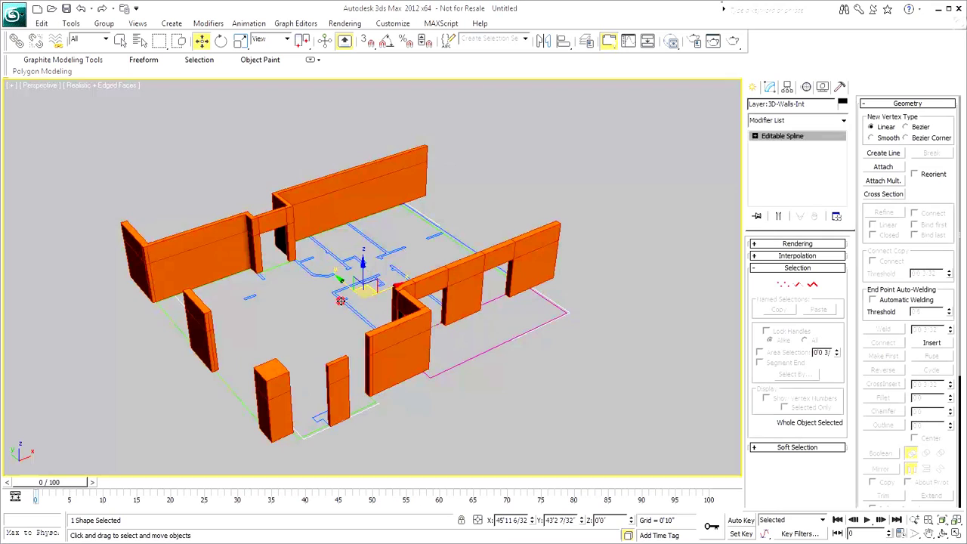
pyautogui.click(816, 120)
pyautogui.scroll(-5, 801, 325)
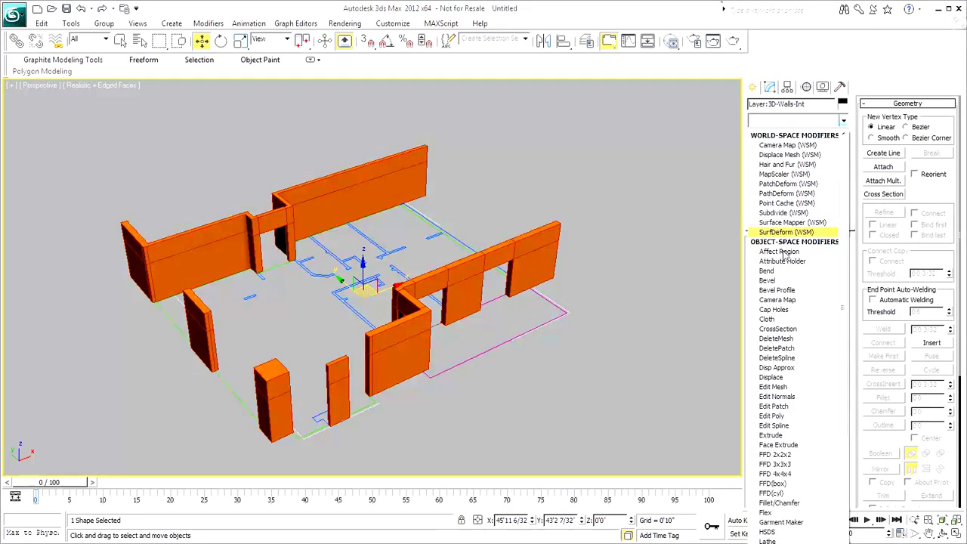
pyautogui.click(779, 365)
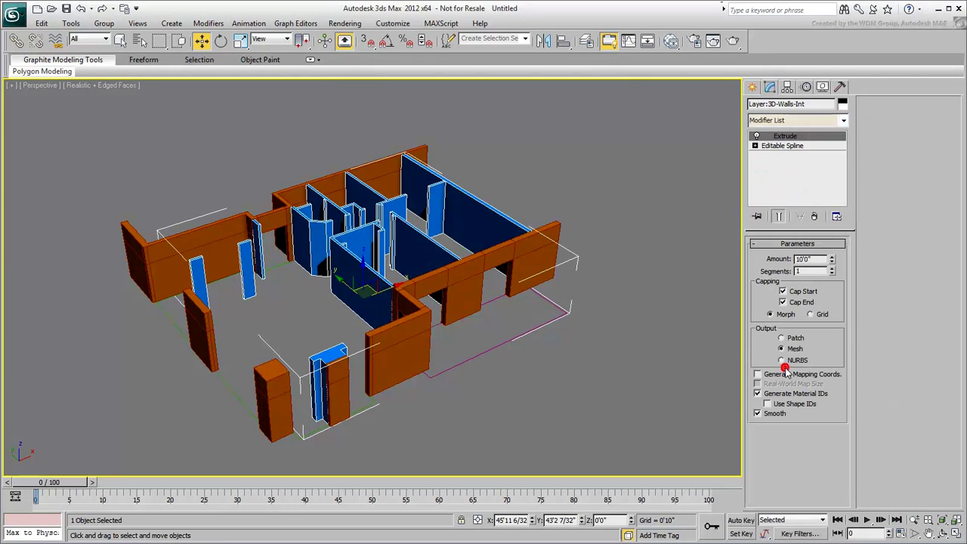
pyautogui.doubleClick(810, 258)
pyautogui.press('Return')
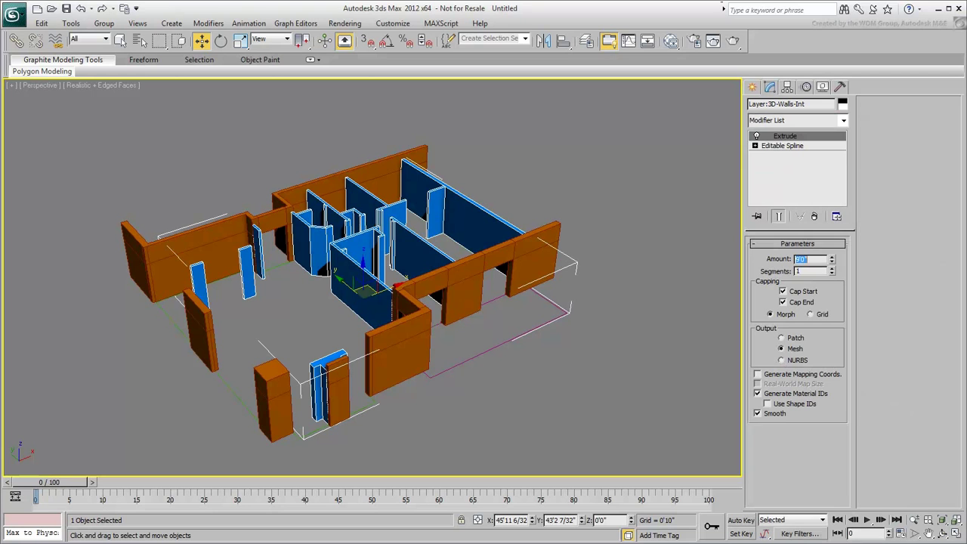
pyautogui.click(689, 227)
pyautogui.click(500, 230)
# - Add a Slice modifier to the interior walls with the slice plane at Z 7'
pyautogui.click(843, 120)
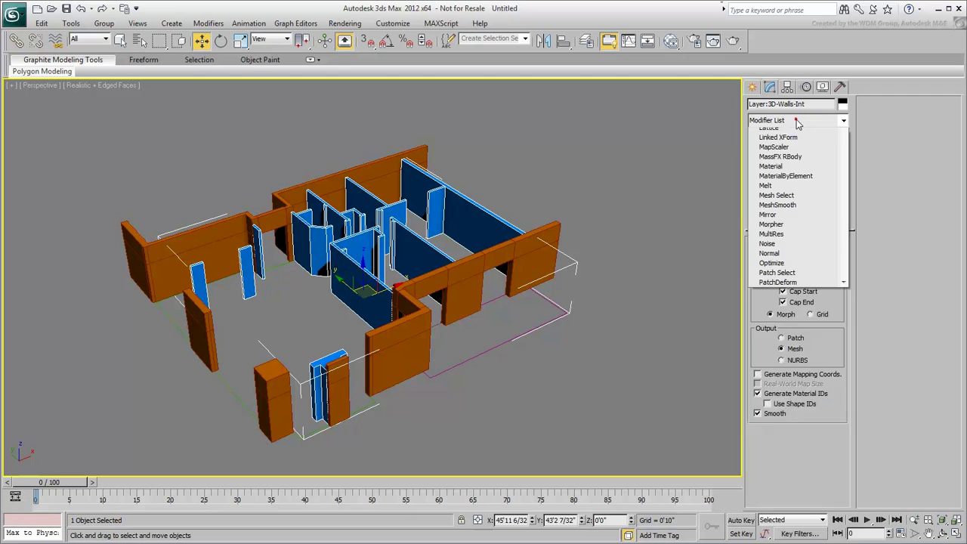
pyautogui.scroll(-10, 781, 414)
pyautogui.click(778, 423)
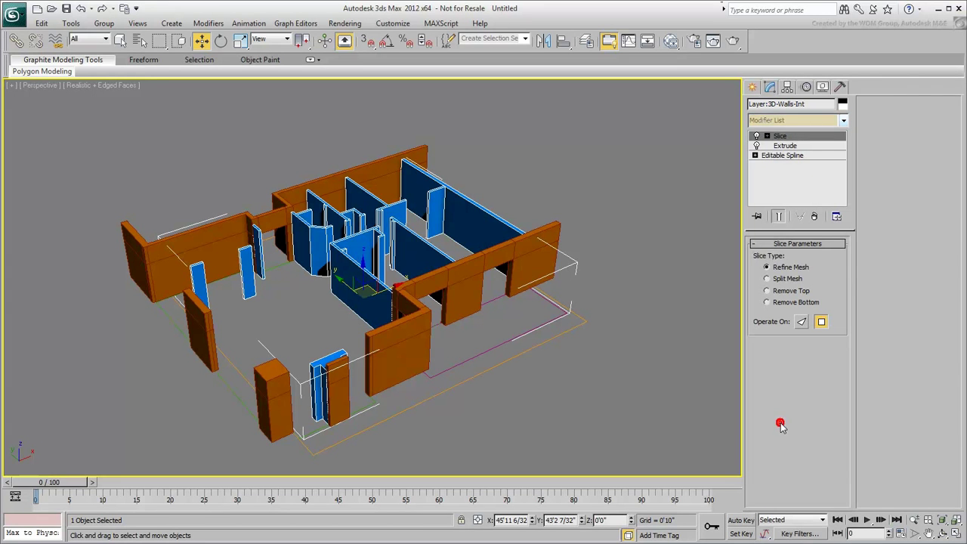
pyautogui.click(767, 136)
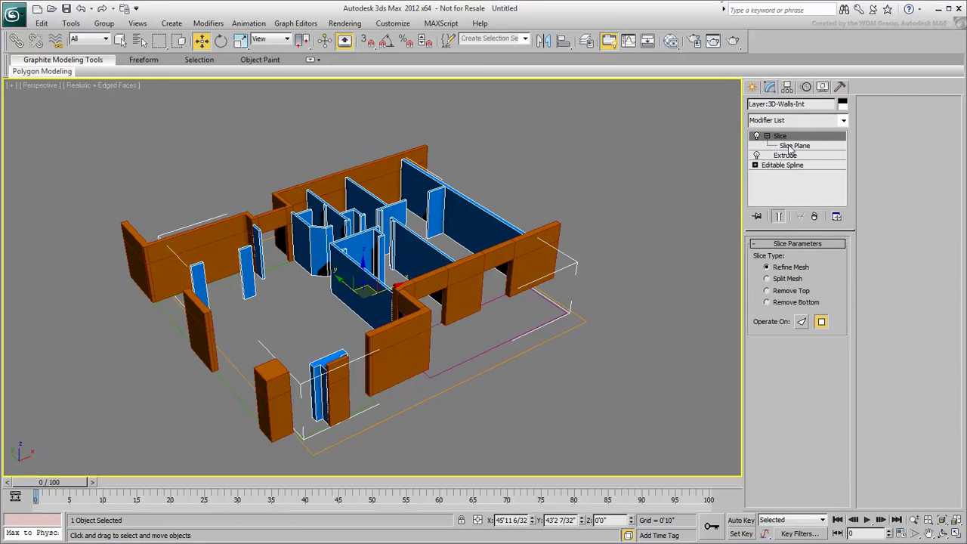
pyautogui.click(790, 146)
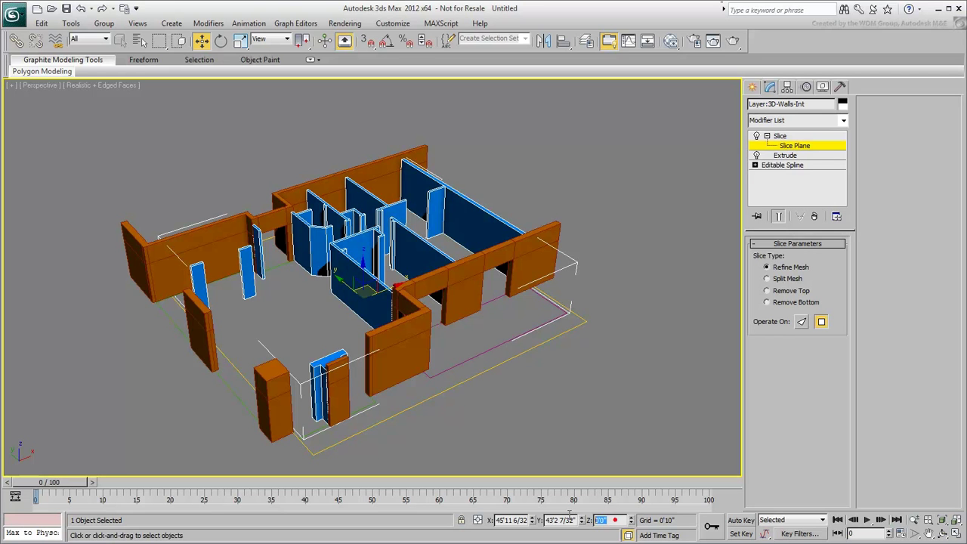
pyautogui.write('7')
pyautogui.press('Return')
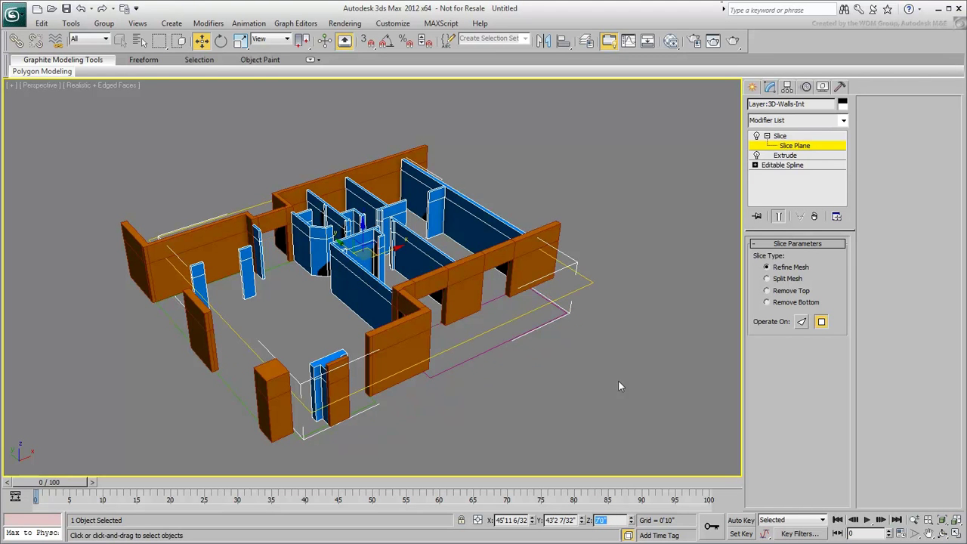
pyautogui.scroll(5, 408, 187)
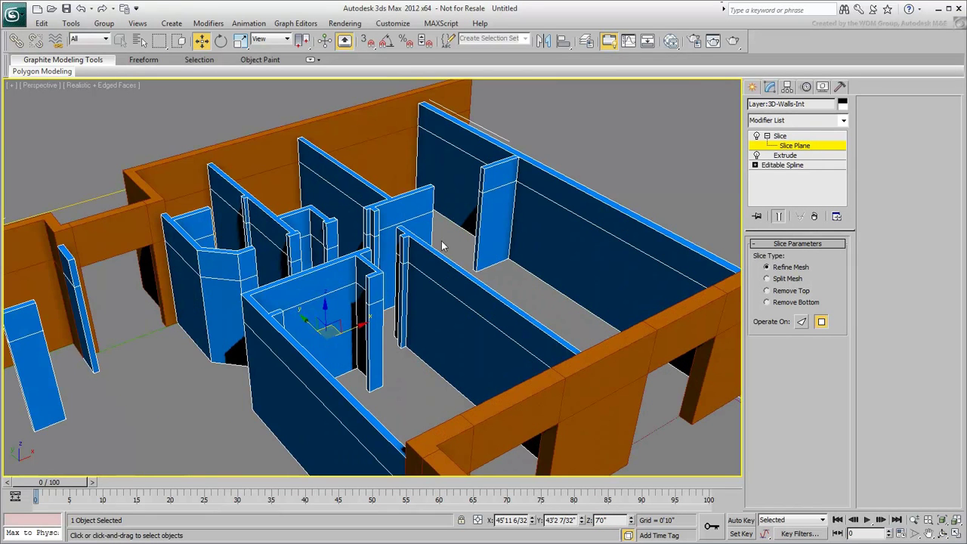
pyautogui.scroll(4, 443, 246)
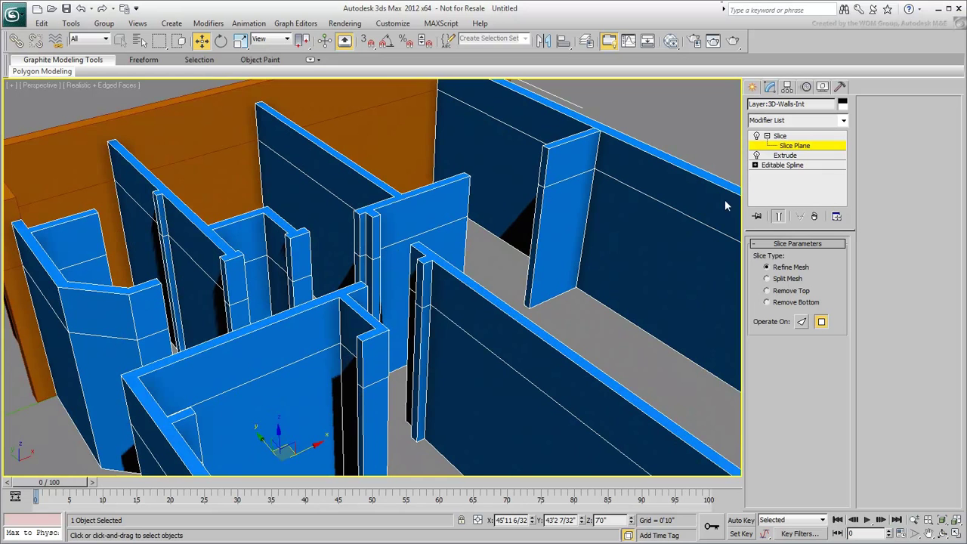
# - Convert the interior walls to an Editable Poly
pyautogui.rightClick(405, 235)
pyautogui.moveTo(435, 352)
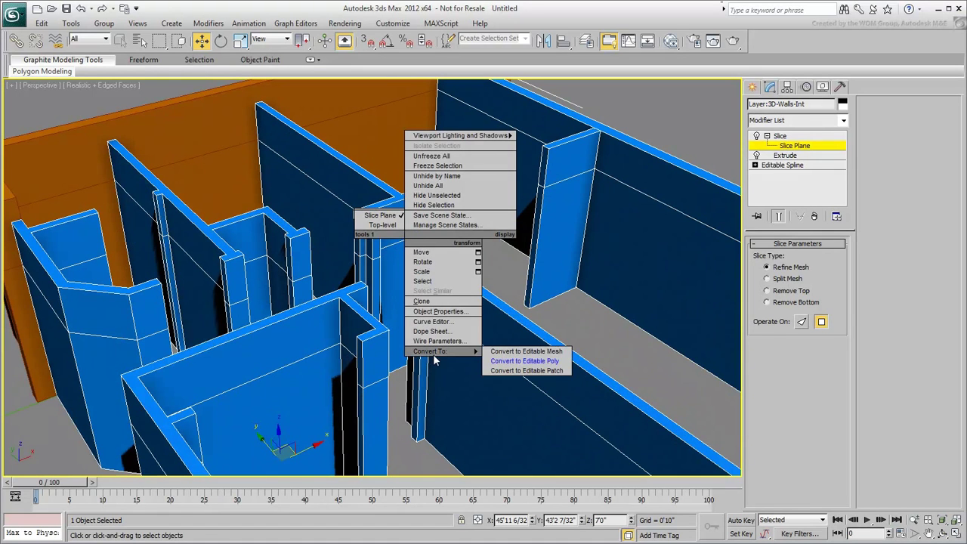
pyautogui.click(535, 362)
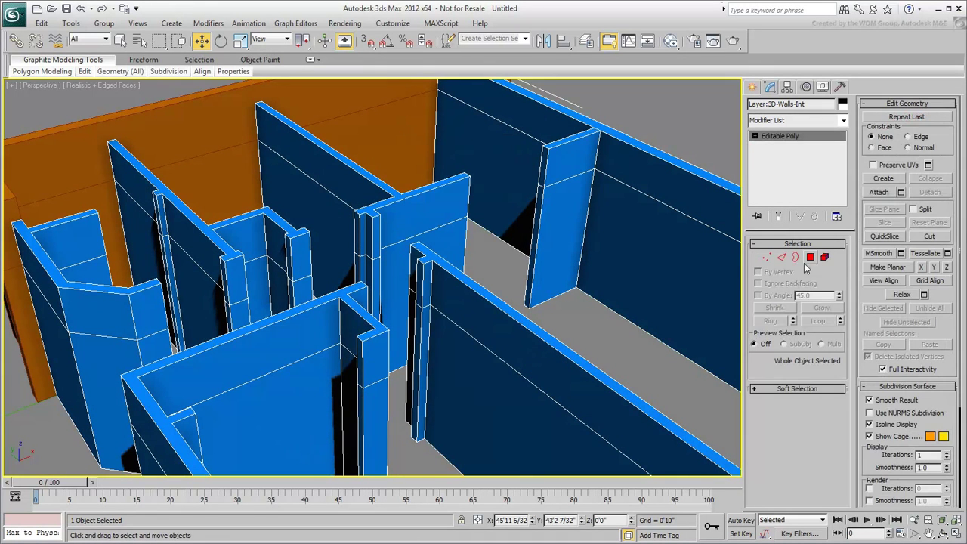
# - Bridge facing wall-end faces into headers across two interior doorways
pyautogui.click(430, 283)
pyautogui.keyDown('alt'); pyautogui.moveTo(430, 284); pyautogui.dragTo(351, 346, button='middle'); pyautogui.keyUp('alt')
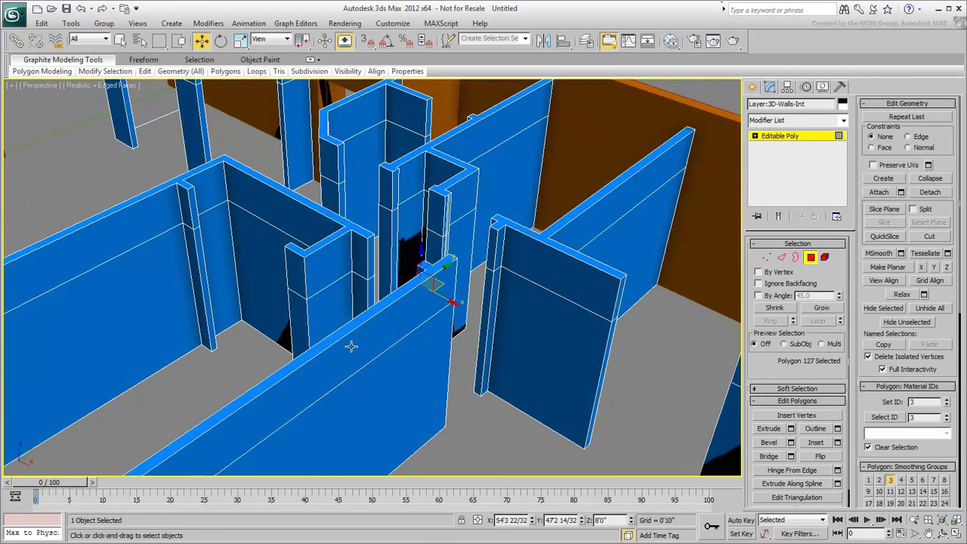
pyautogui.keyDown('ctrl'); pyautogui.click(371, 257); pyautogui.keyUp('ctrl')
pyautogui.click(768, 456)
pyautogui.click(192, 206)
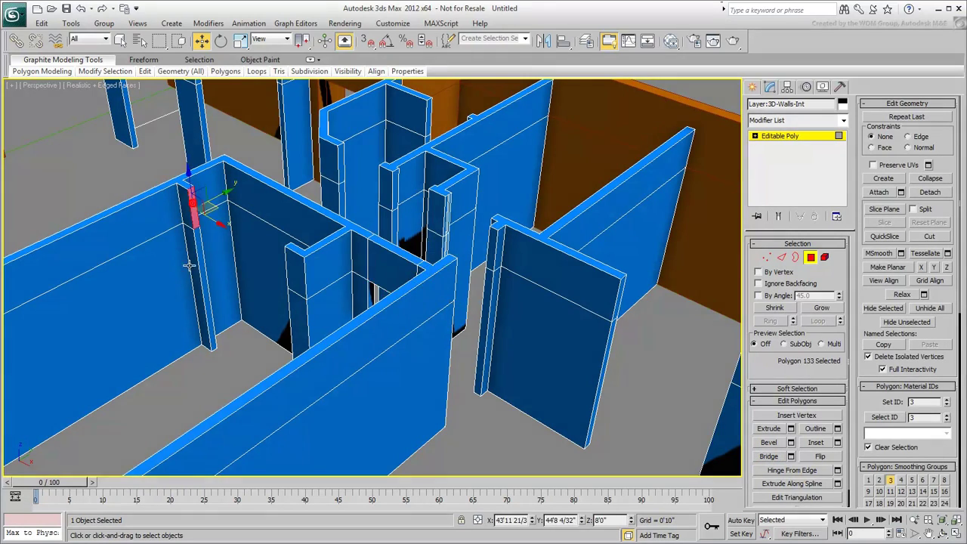
pyautogui.keyDown('alt'); pyautogui.moveTo(189, 266); pyautogui.dragTo(307, 257, button='middle'); pyautogui.keyUp('alt')
pyautogui.keyDown('ctrl'); pyautogui.click(303, 166); pyautogui.keyUp('ctrl')
pyautogui.click(768, 457)
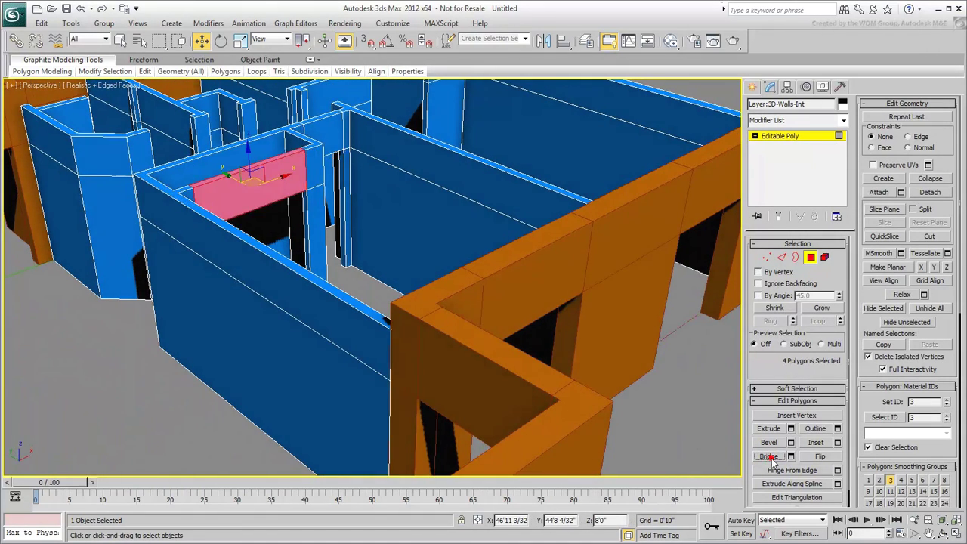
# - Select a narrow wall's end face, then deselect it and orbit to a level view
pyautogui.keyDown('alt'); pyautogui.moveTo(408, 318); pyautogui.dragTo(566, 427, button='middle'); pyautogui.keyUp('alt')
pyautogui.hotkey('ctrl', 'd')
pyautogui.scroll(3, 491, 355)
pyautogui.scroll(3, 410, 281)
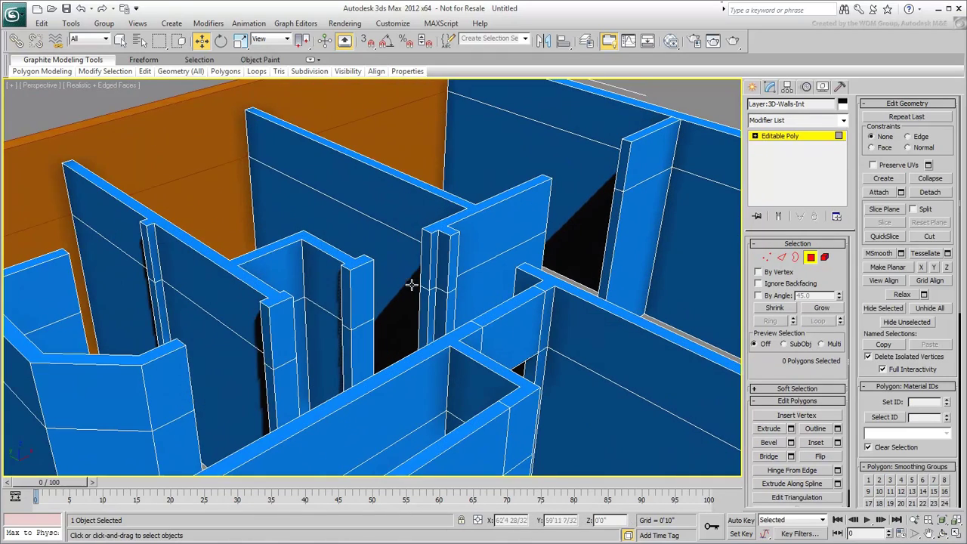
pyautogui.click(427, 266)
pyautogui.keyDown('alt'); pyautogui.moveTo(426, 266); pyautogui.dragTo(363, 189, button='middle'); pyautogui.keyUp('alt')
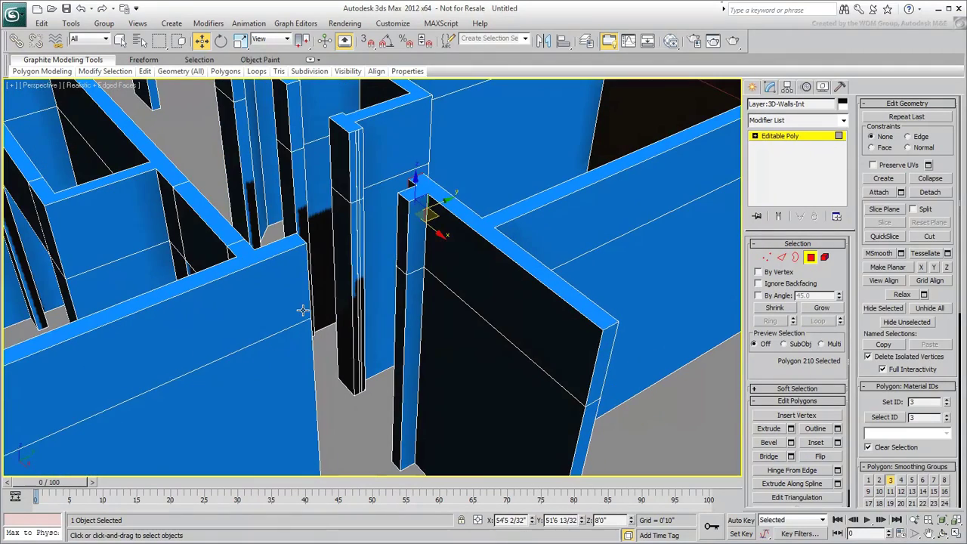
pyautogui.click(355, 182)
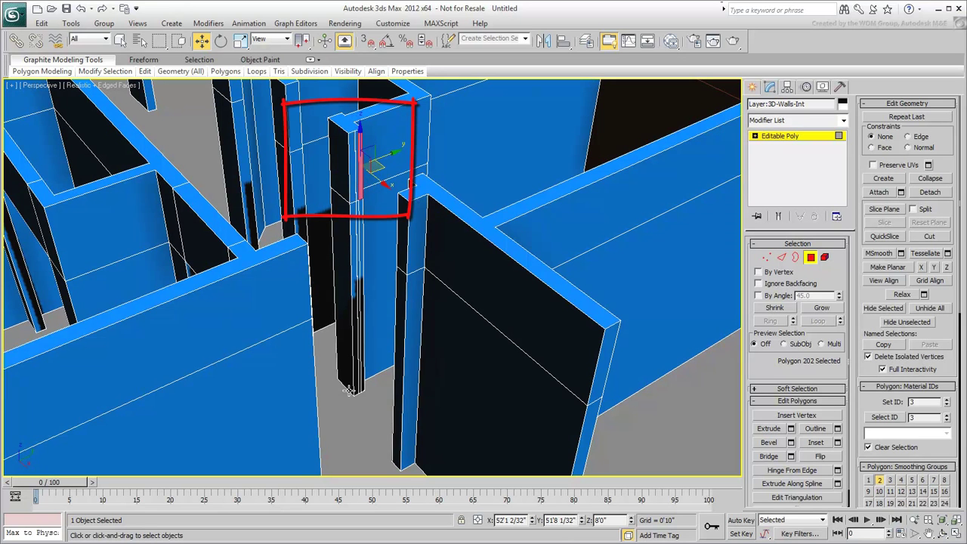
pyautogui.click(350, 422)
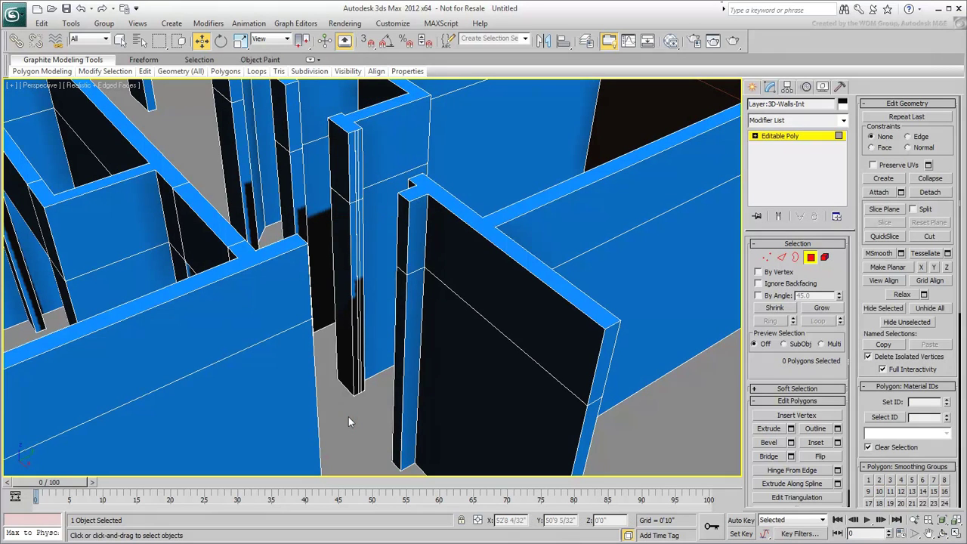
pyautogui.keyDown('alt'); pyautogui.moveTo(338, 398); pyautogui.dragTo(518, 335, button='middle'); pyautogui.keyUp('alt')
# - Loop-select a vertical edge on the interior column and remove it with Ctrl+Backspace
pyautogui.click(782, 258)
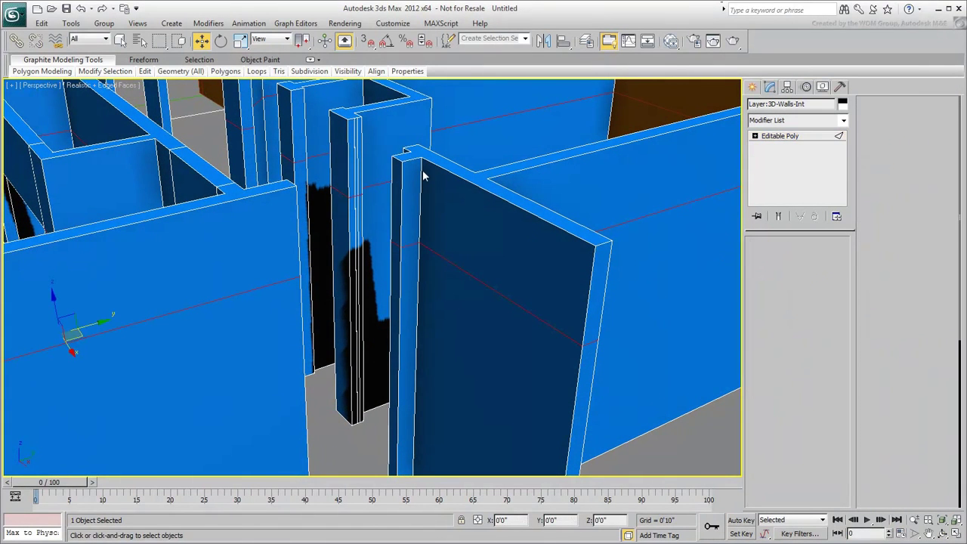
pyautogui.click(357, 161)
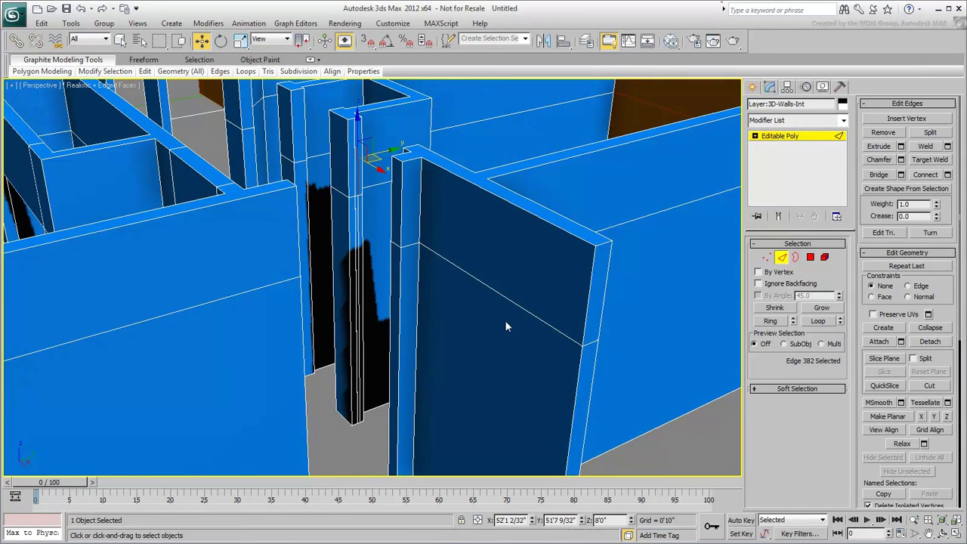
pyautogui.click(818, 320)
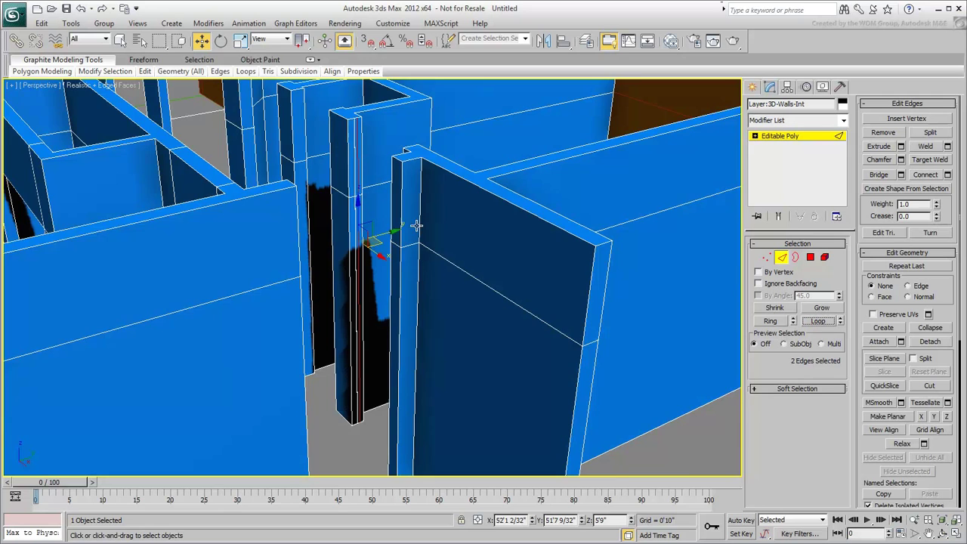
pyautogui.scroll(3, 438, 330)
pyautogui.scroll(3, 437, 330)
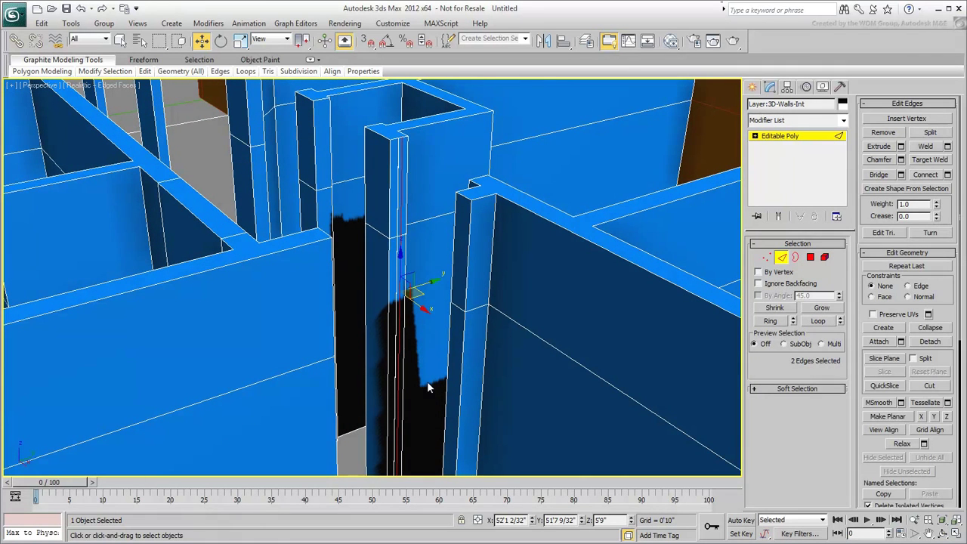
pyautogui.hotkey('ctrl', 'BackSpace')
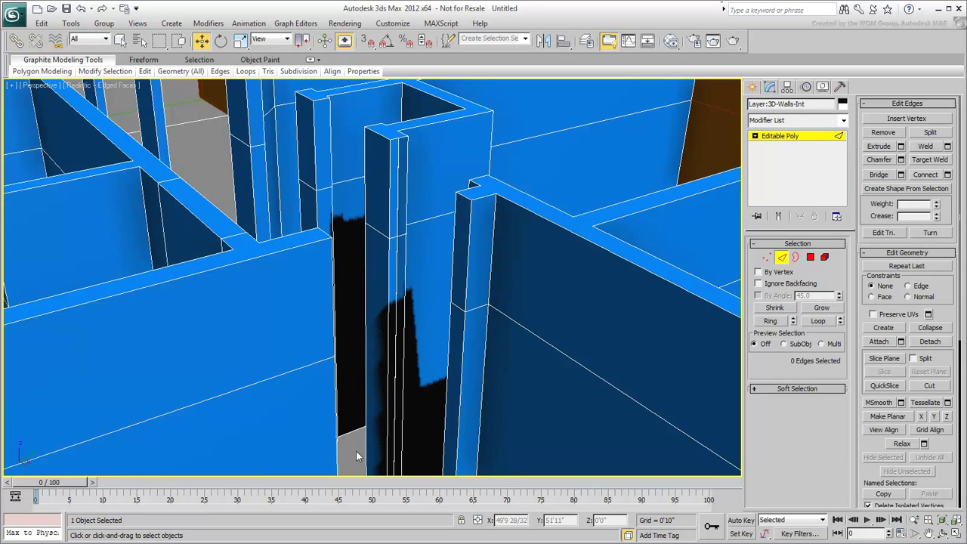
# - Remove two more vertical edge loops from the column along with their vertices
pyautogui.click(396, 259)
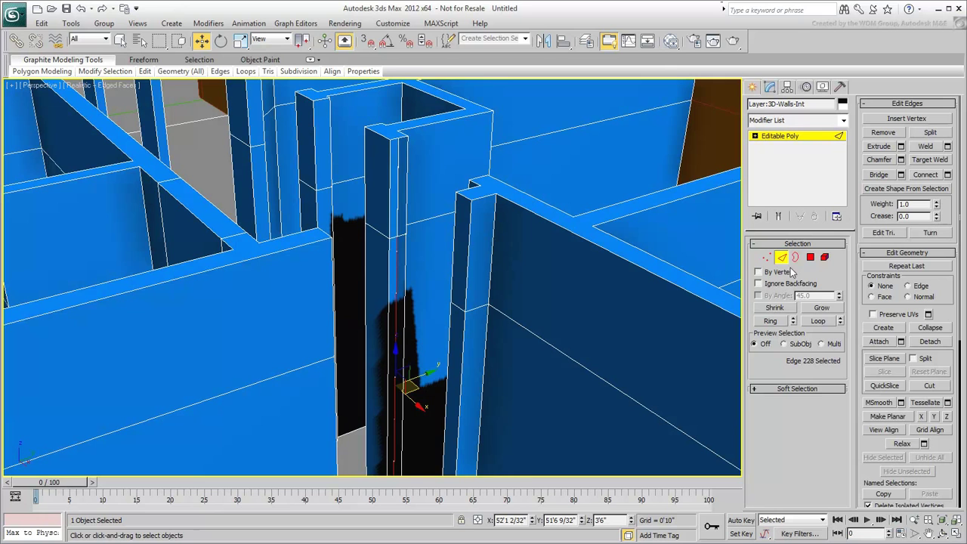
pyautogui.click(819, 321)
pyautogui.hotkey('ctrl', 'BackSpace')
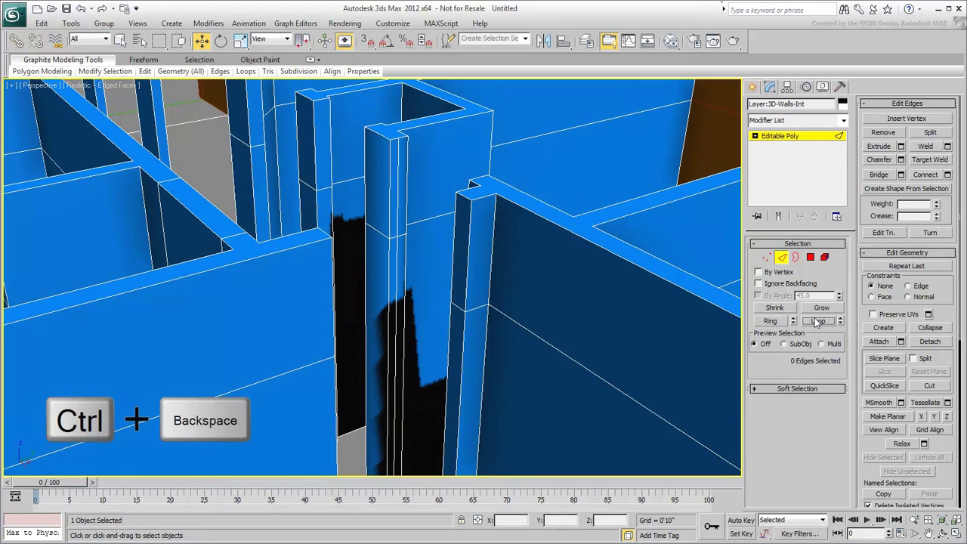
pyautogui.click(396, 289)
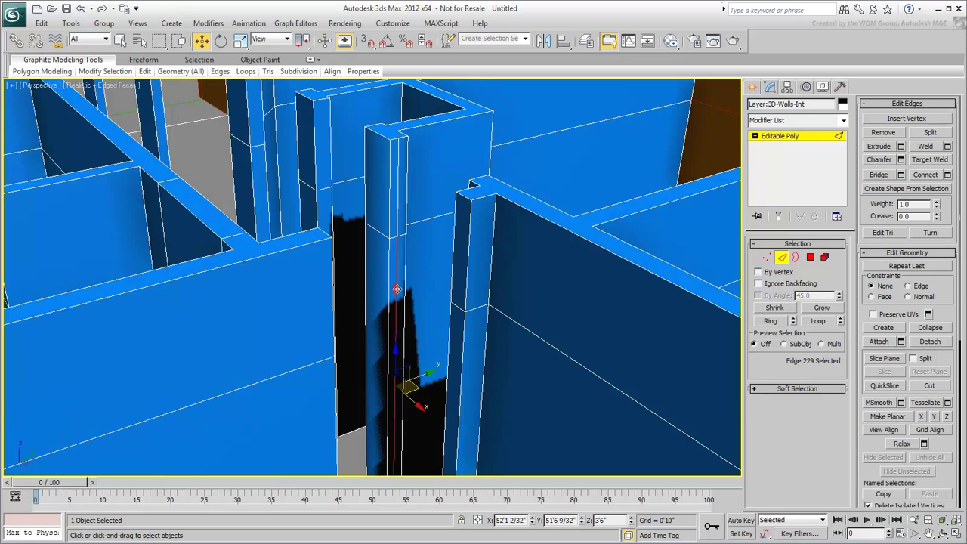
pyautogui.click(819, 321)
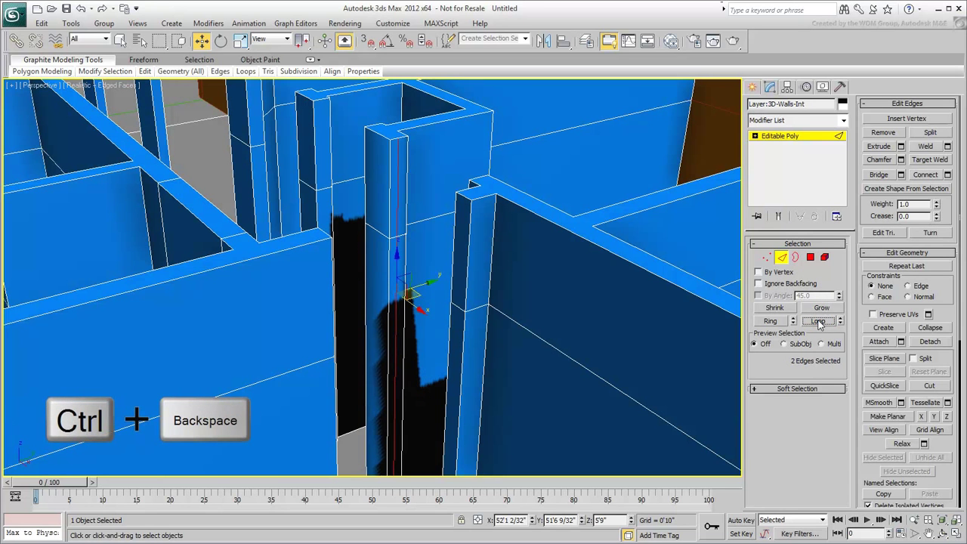
pyautogui.hotkey('ctrl', 'BackSpace')
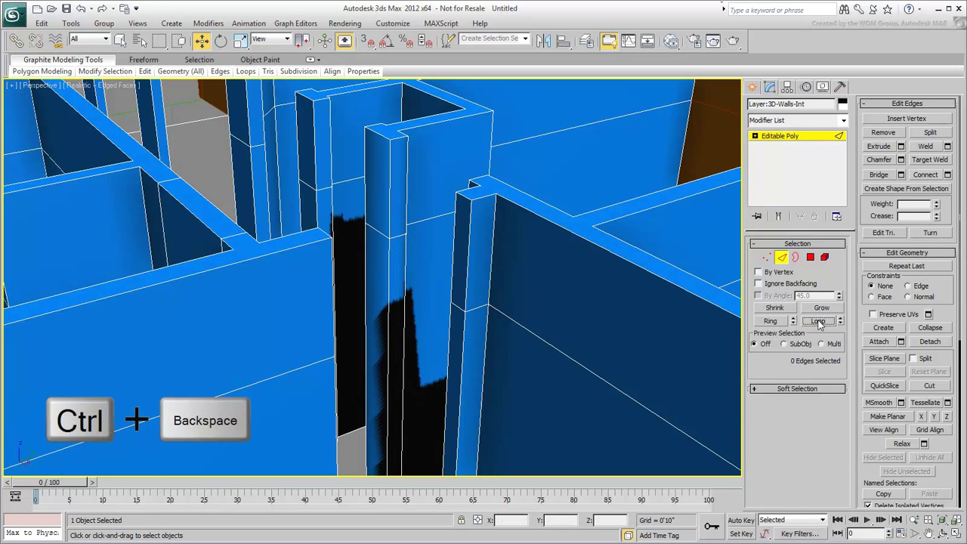
# - Bridge the two facing wall-end polygons of the first doorway into a header
pyautogui.click(810, 258)
pyautogui.click(401, 193)
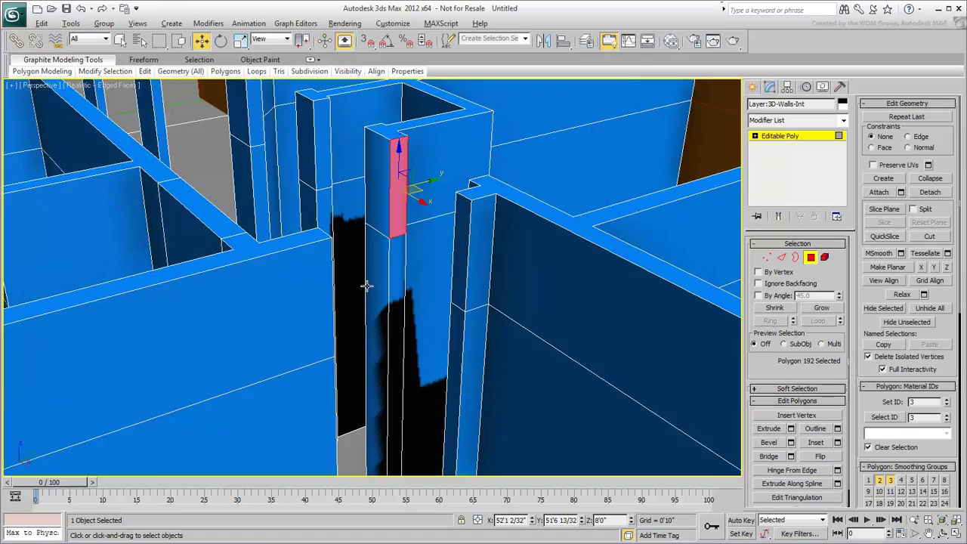
pyautogui.keyDown('alt'); pyautogui.moveTo(367, 285); pyautogui.dragTo(492, 209, button='middle'); pyautogui.keyUp('alt')
pyautogui.keyDown('ctrl'); pyautogui.click(492, 185); pyautogui.keyUp('ctrl')
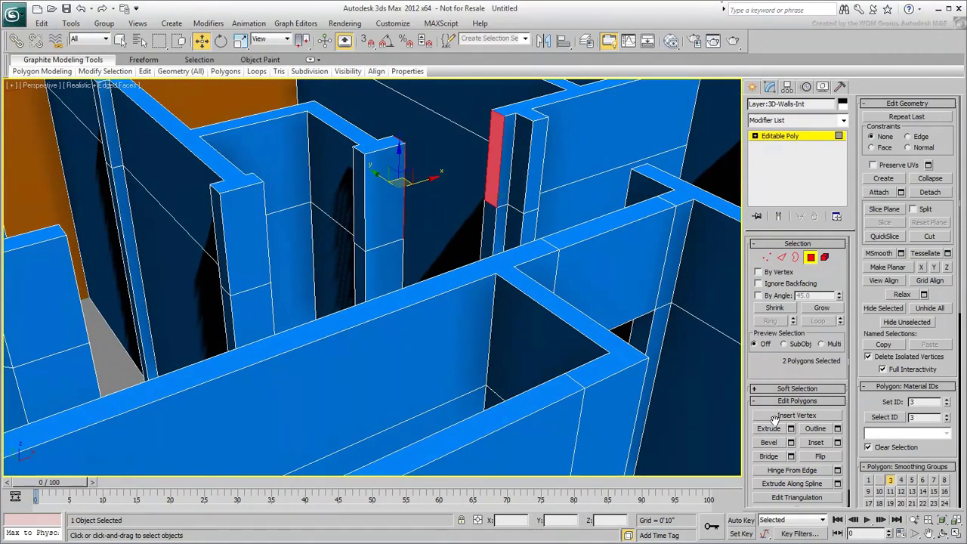
pyautogui.click(767, 456)
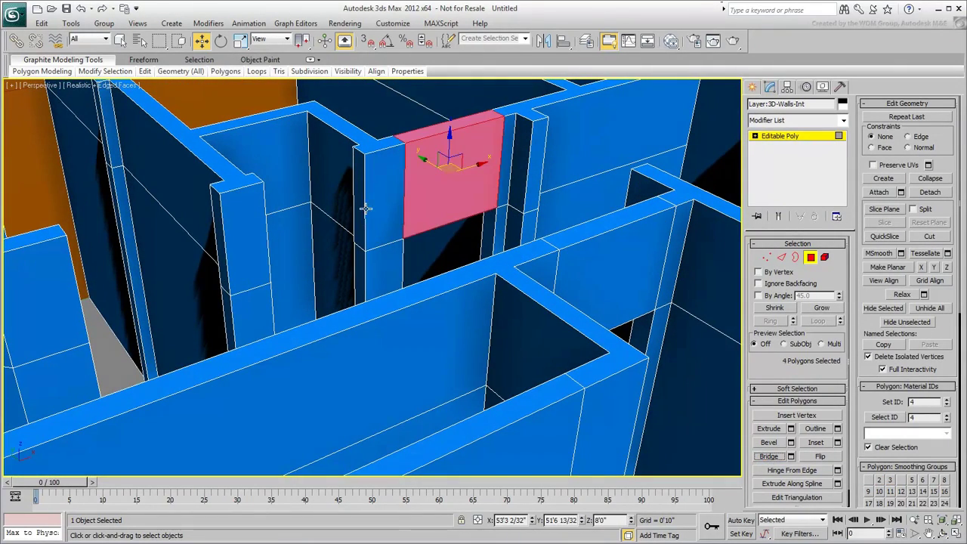
# - Add a header across the next doorway by bridging its facing wall ends
pyautogui.keyDown('alt'); pyautogui.moveTo(366, 209); pyautogui.dragTo(378, 275, button='middle'); pyautogui.keyUp('alt')
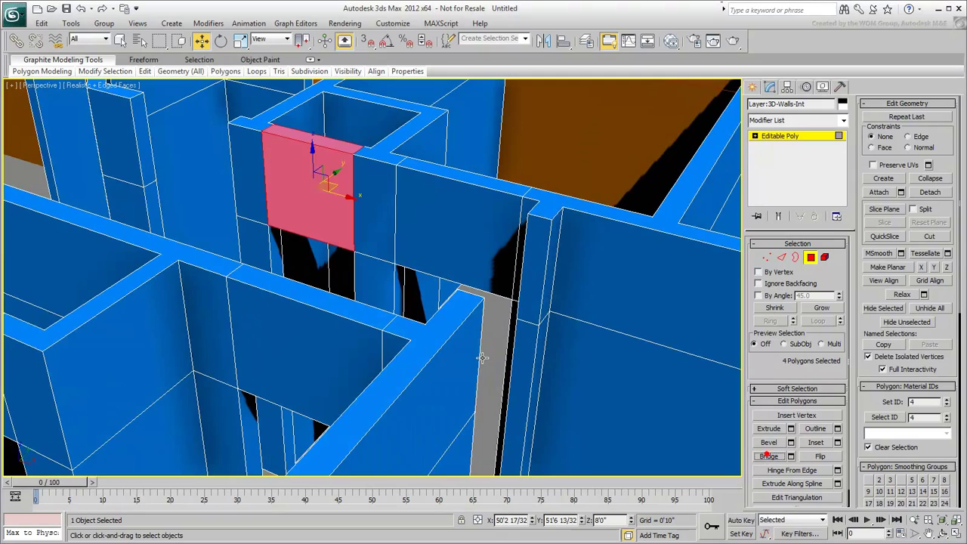
pyautogui.keyDown('alt'); pyautogui.moveTo(141, 154); pyautogui.dragTo(303, 250, button='middle'); pyautogui.keyUp('alt')
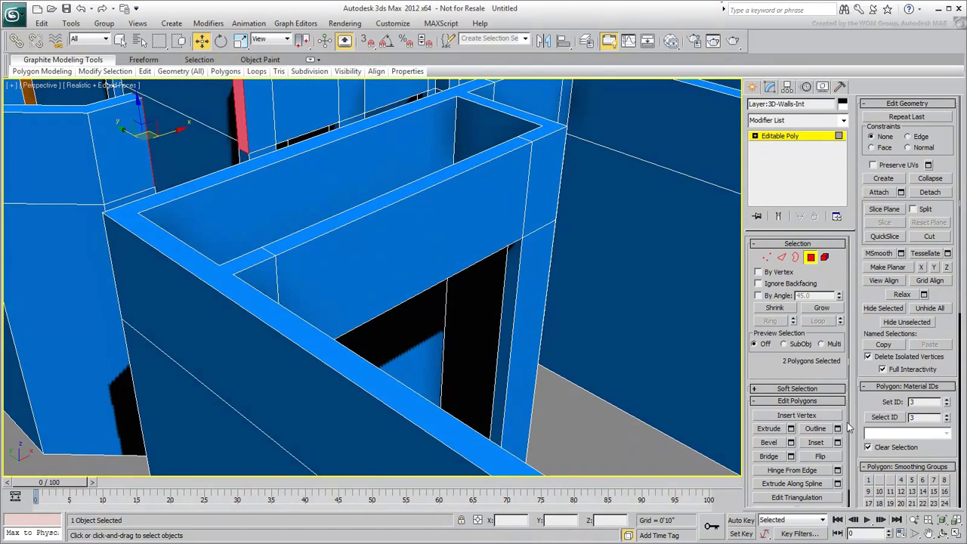
pyautogui.click(767, 456)
pyautogui.scroll(-5, 443, 421)
pyautogui.keyDown('alt'); pyautogui.moveTo(443, 421); pyautogui.dragTo(227, 201, button='middle'); pyautogui.keyUp('alt')
pyautogui.click(219, 198)
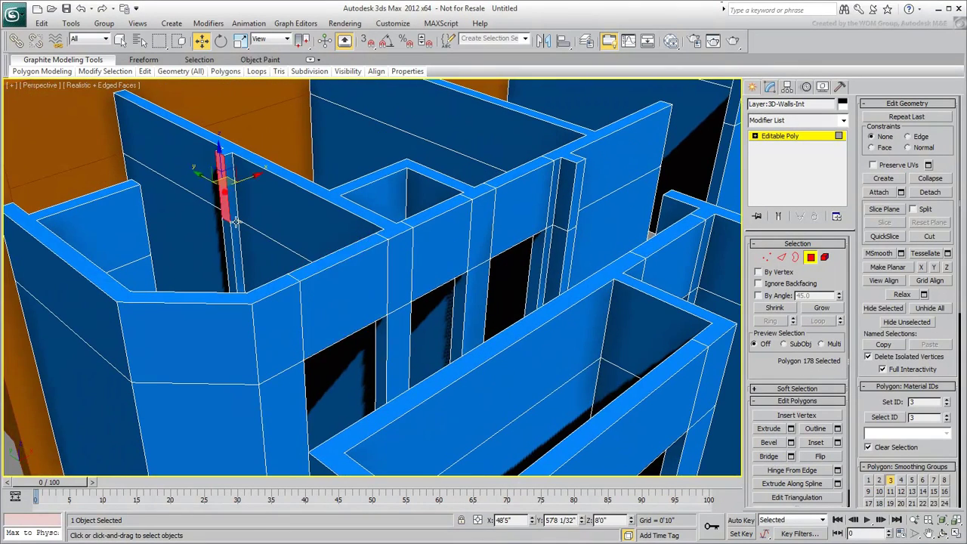
pyautogui.scroll(5, 180, 240)
pyautogui.keyDown('ctrl'); pyautogui.click(143, 160); pyautogui.keyUp('ctrl')
pyautogui.click(767, 456)
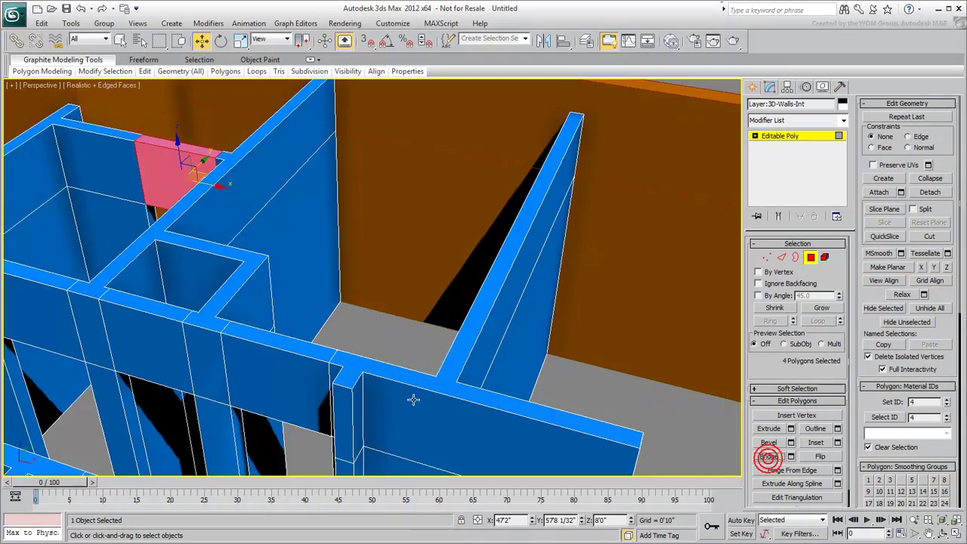
# - Fill the top of another opening by bridging its wall-end faces
pyautogui.scroll(-5, 591, 428)
pyautogui.keyDown('alt'); pyautogui.moveTo(591, 428); pyautogui.dragTo(459, 397, button='middle'); pyautogui.keyUp('alt')
pyautogui.keyDown('alt'); pyautogui.moveTo(343, 364); pyautogui.dragTo(363, 347, button='middle'); pyautogui.keyUp('alt')
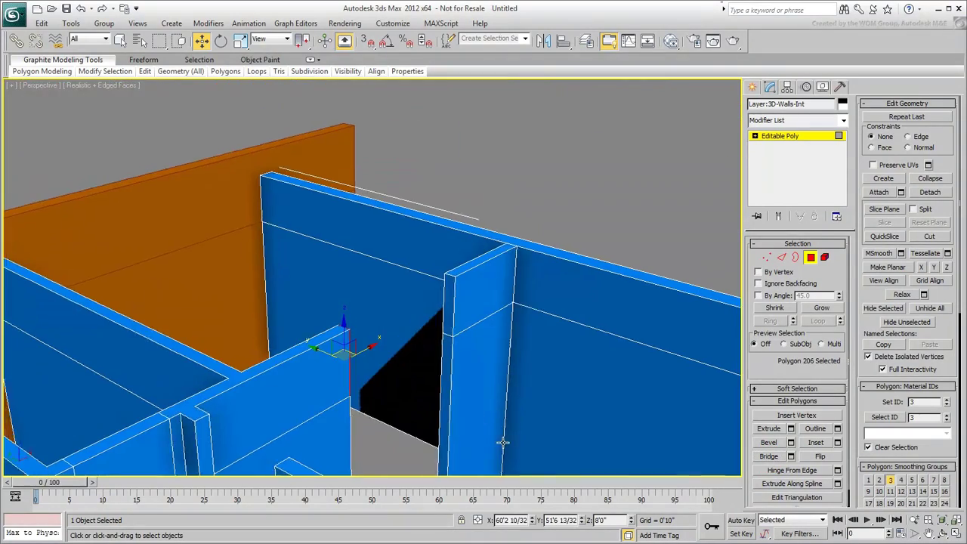
pyautogui.keyDown('ctrl'); pyautogui.click(449, 306); pyautogui.keyUp('ctrl')
pyautogui.click(768, 457)
# - Bridge the thin wall-end faces of a further opening into a header
pyautogui.scroll(3, 405, 387)
pyautogui.scroll(-5, 405, 386)
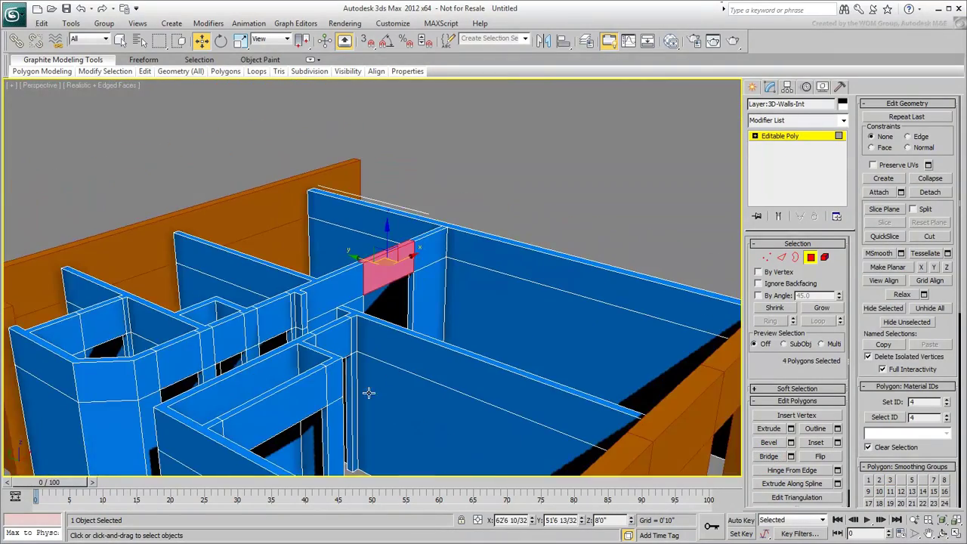
pyautogui.keyDown('alt'); pyautogui.moveTo(367, 391); pyautogui.dragTo(554, 376, button='middle'); pyautogui.keyUp('alt')
pyautogui.scroll(5, 395, 386)
pyautogui.scroll(-3, 394, 386)
pyautogui.click(384, 402)
pyautogui.scroll(4, 318, 393)
pyautogui.keyDown('ctrl'); pyautogui.click(295, 382); pyautogui.keyUp('ctrl')
pyautogui.click(768, 457)
# - Span a header between the two freestanding piers by bridging their end faces
pyautogui.scroll(-5, 554, 376)
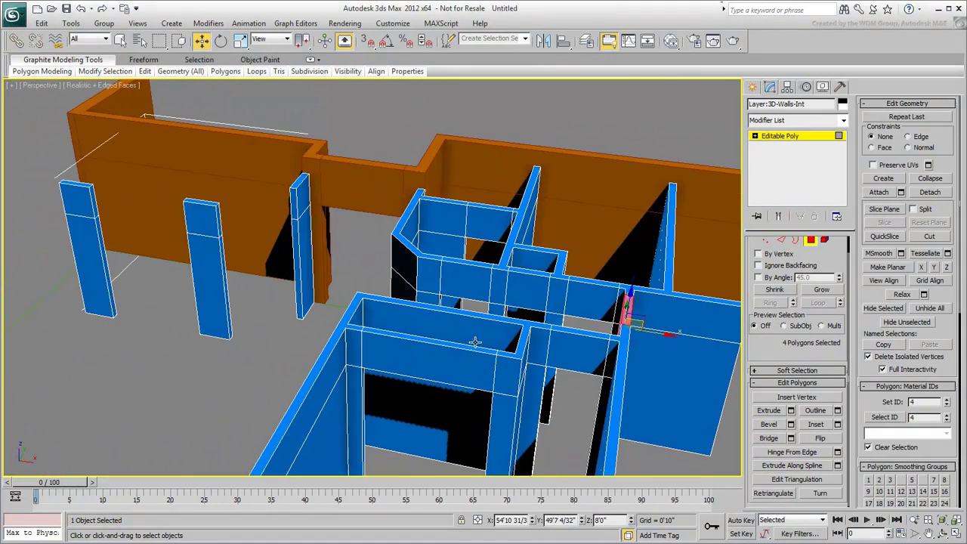
pyautogui.click(274, 380)
pyautogui.click(149, 229)
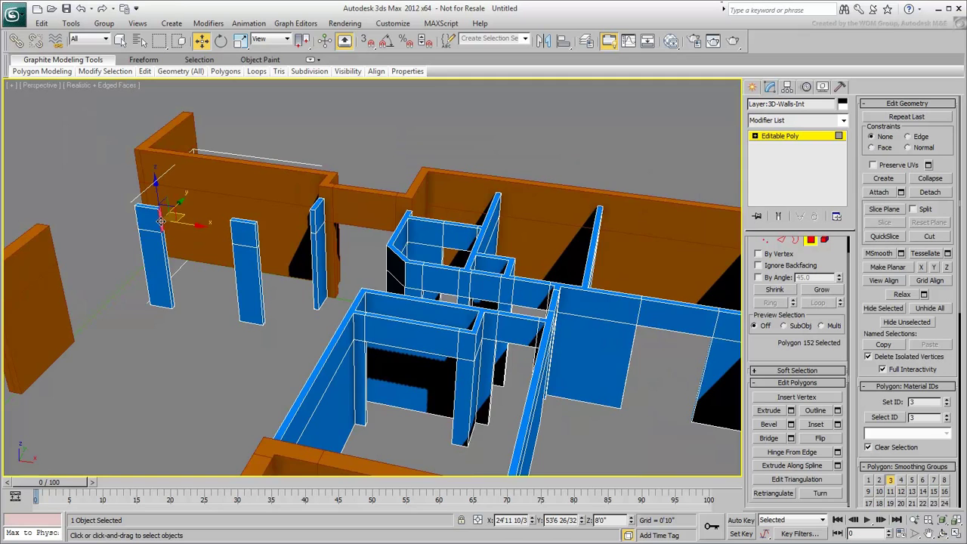
pyautogui.keyDown('alt'); pyautogui.moveTo(149, 229); pyautogui.dragTo(231, 215, button='middle'); pyautogui.keyUp('alt')
pyautogui.keyDown('ctrl'); pyautogui.click(231, 203); pyautogui.keyUp('ctrl')
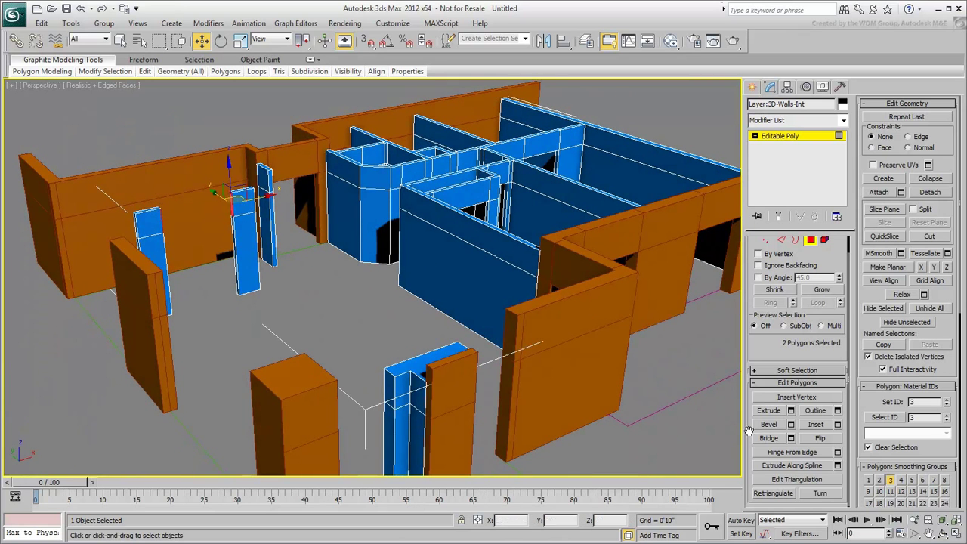
pyautogui.click(769, 438)
pyautogui.click(313, 324)
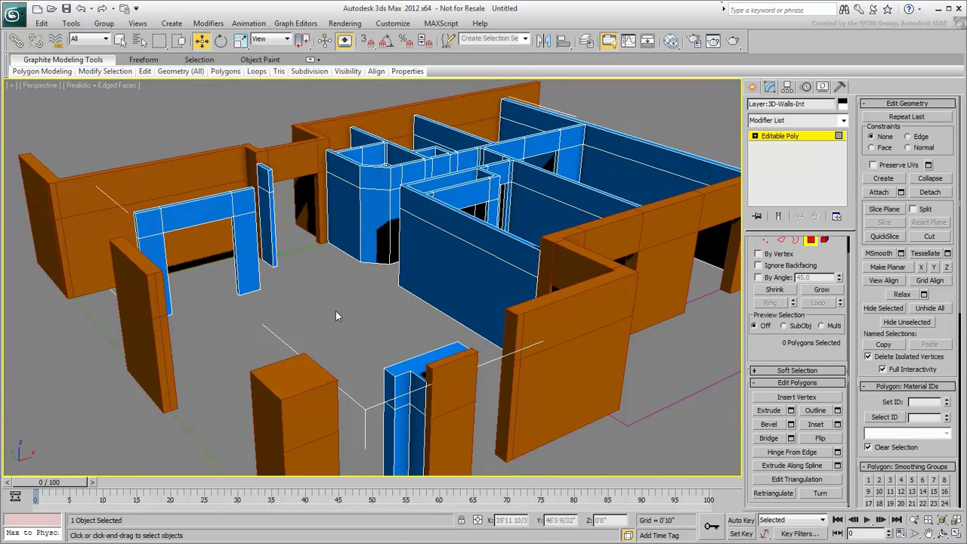
# - Slice both pillar legs of the new headered opening with a horizontal plane at Z 3'6"
pyautogui.keyDown('alt'); pyautogui.moveTo(330, 302); pyautogui.dragTo(302, 300, button='middle'); pyautogui.keyUp('alt')
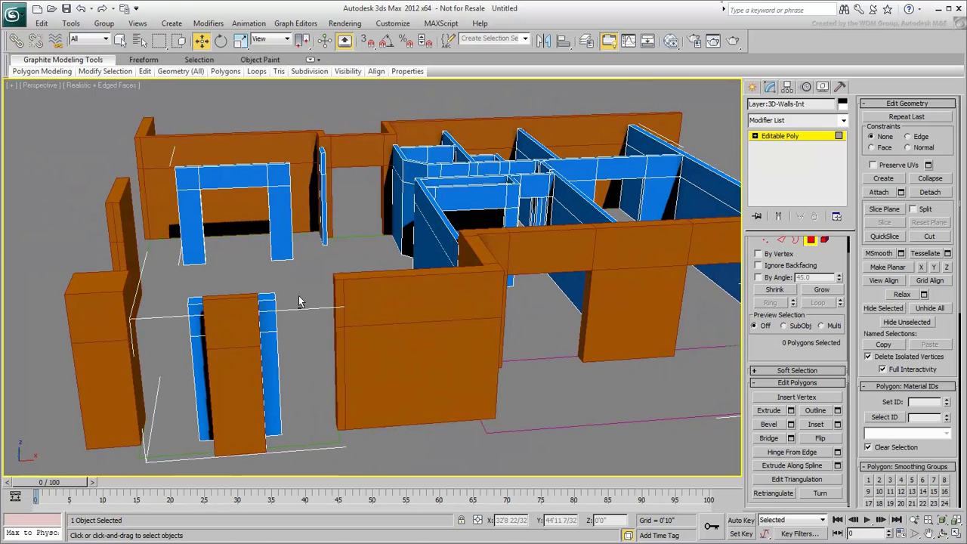
pyautogui.moveTo(247, 272); pyautogui.dragTo(162, 248)
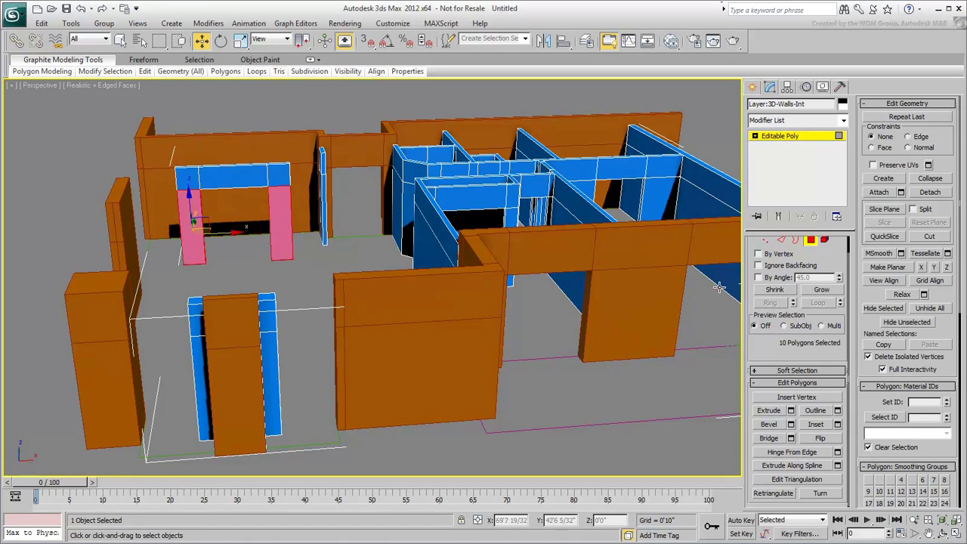
pyautogui.click(889, 210)
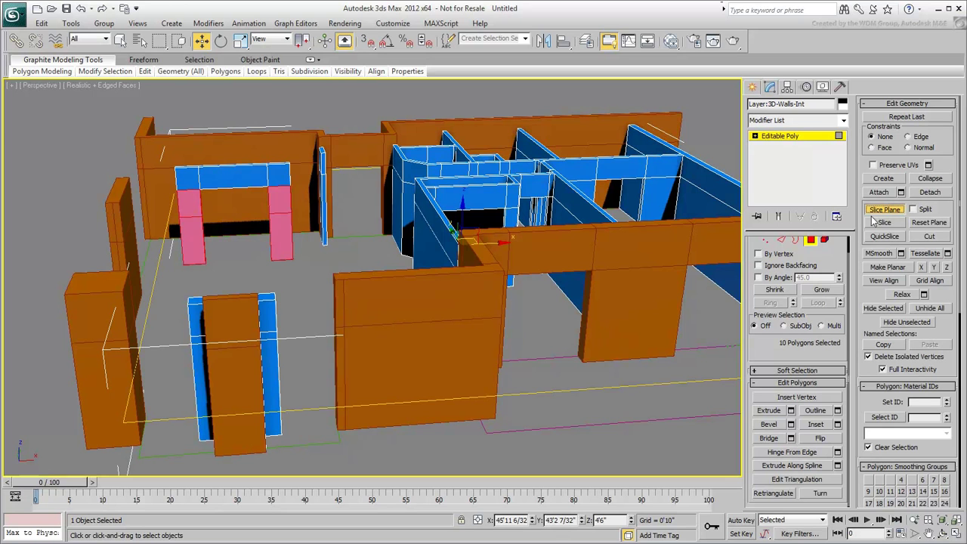
pyautogui.click(615, 520)
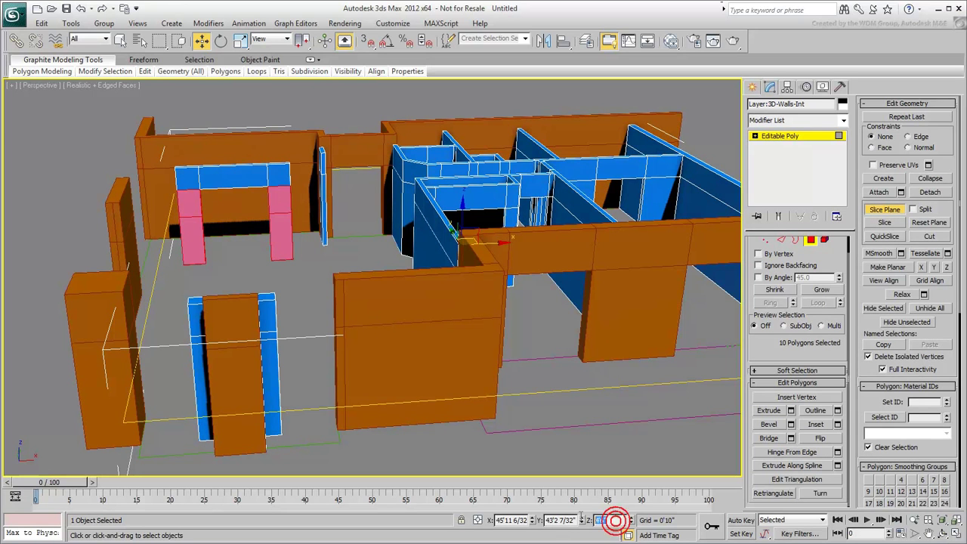
pyautogui.write('36')
pyautogui.press('Return')
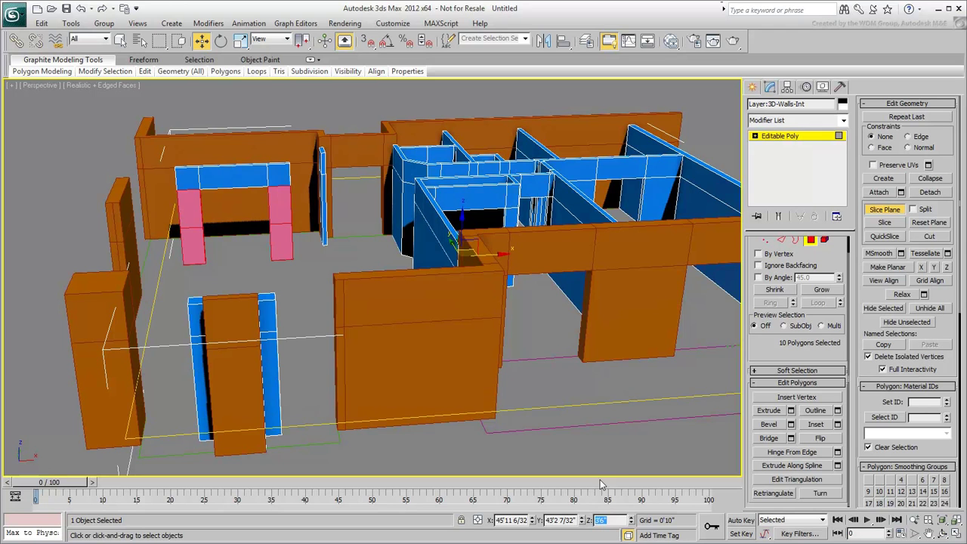
pyautogui.click(884, 224)
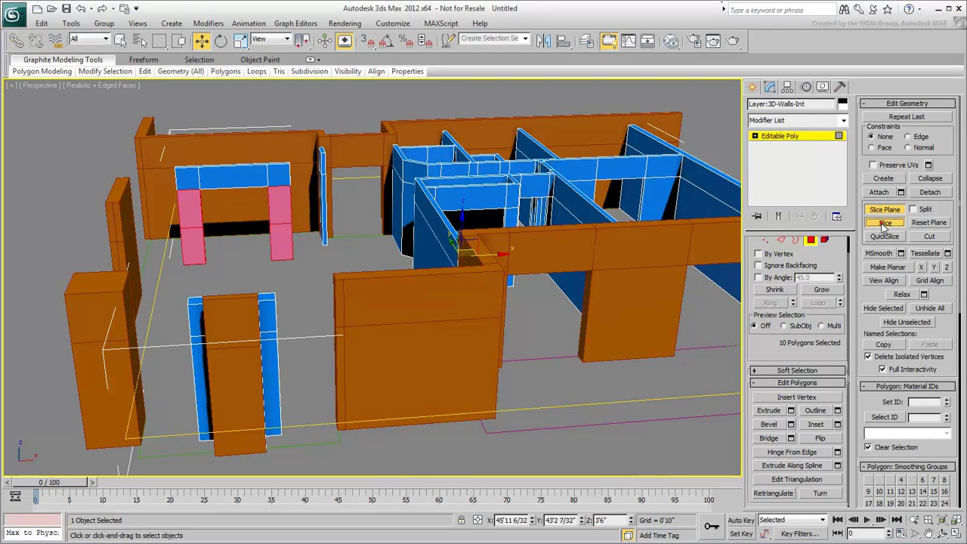
pyautogui.click(882, 211)
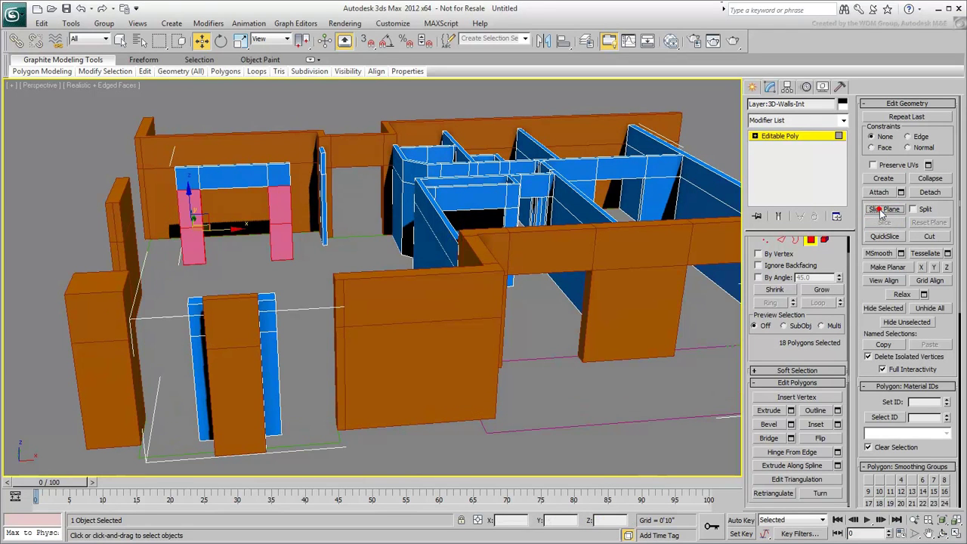
# - Bridge the inner faces of the two lower pillar halves to form a sill wall beneath the window
pyautogui.click(298, 283)
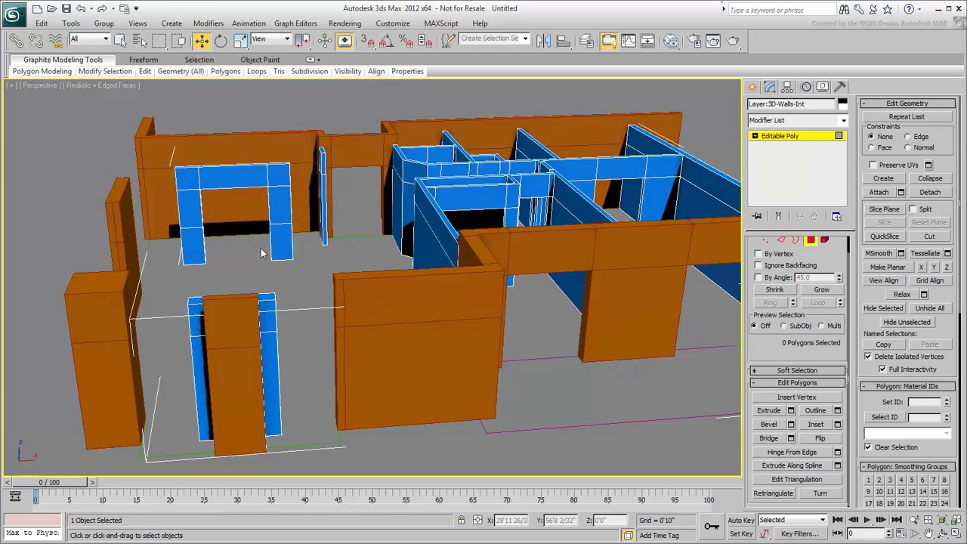
pyautogui.scroll(8, 453, 280)
pyautogui.scroll(3, 402, 276)
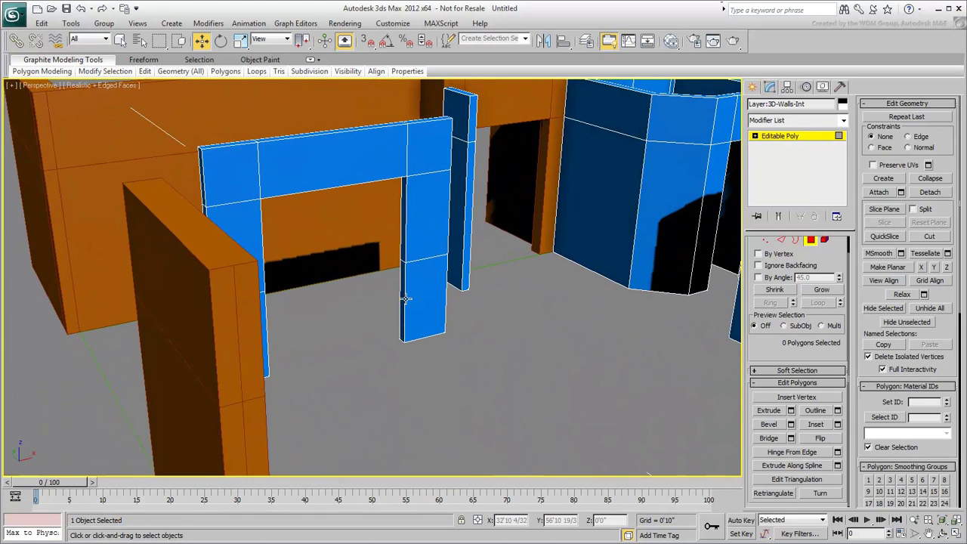
pyautogui.click(400, 299)
pyautogui.keyDown('alt'); pyautogui.moveTo(369, 325); pyautogui.dragTo(309, 316, button='middle'); pyautogui.keyUp('alt')
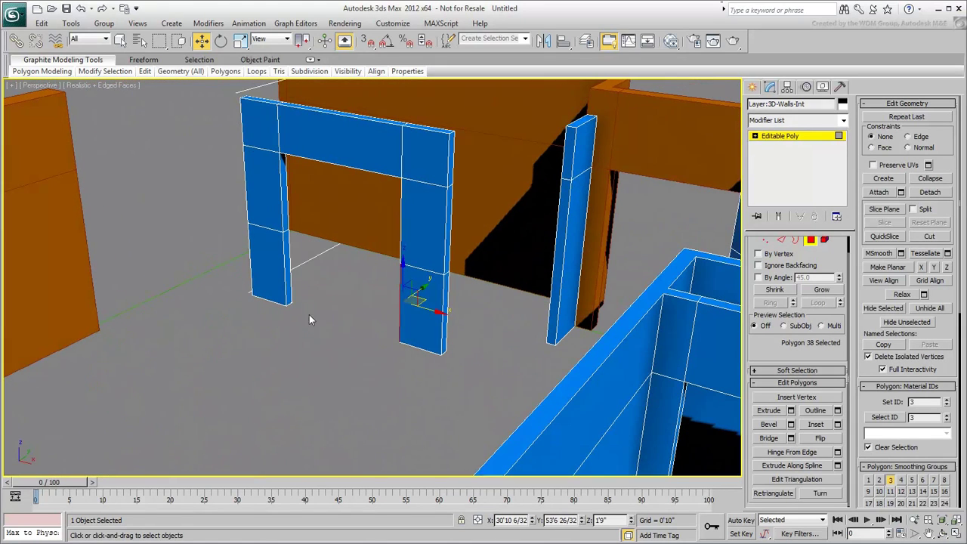
pyautogui.keyDown('ctrl'); pyautogui.click(287, 270); pyautogui.keyUp('ctrl')
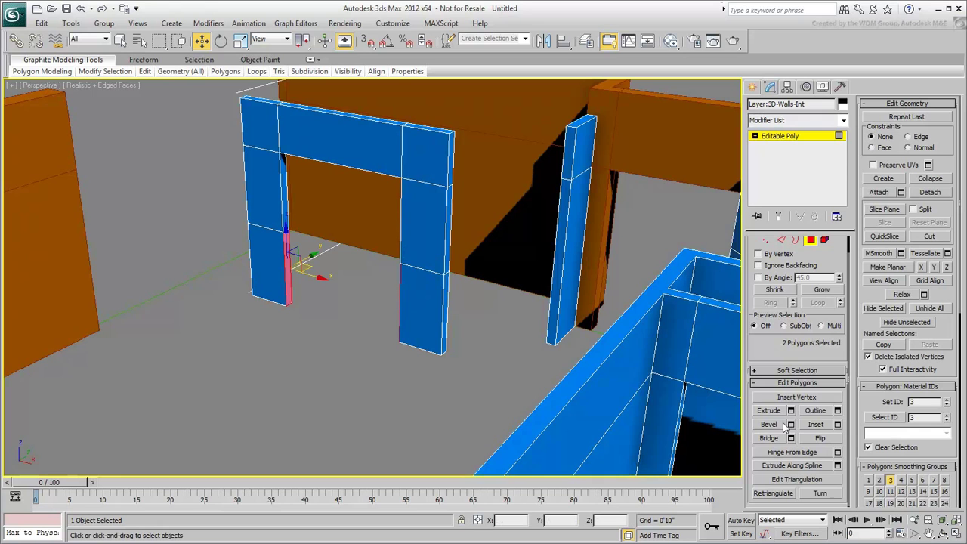
pyautogui.click(768, 439)
pyautogui.click(319, 383)
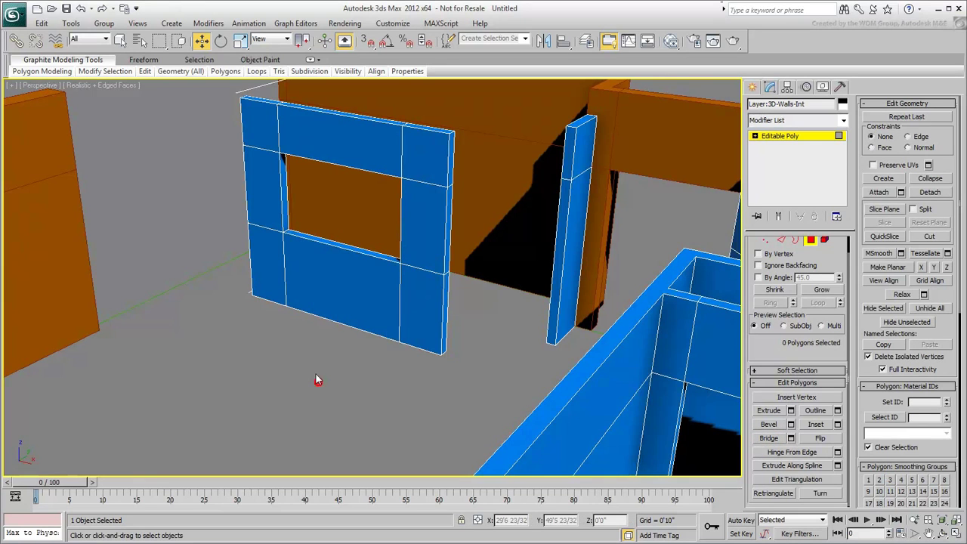
pyautogui.scroll(-10, 347, 361)
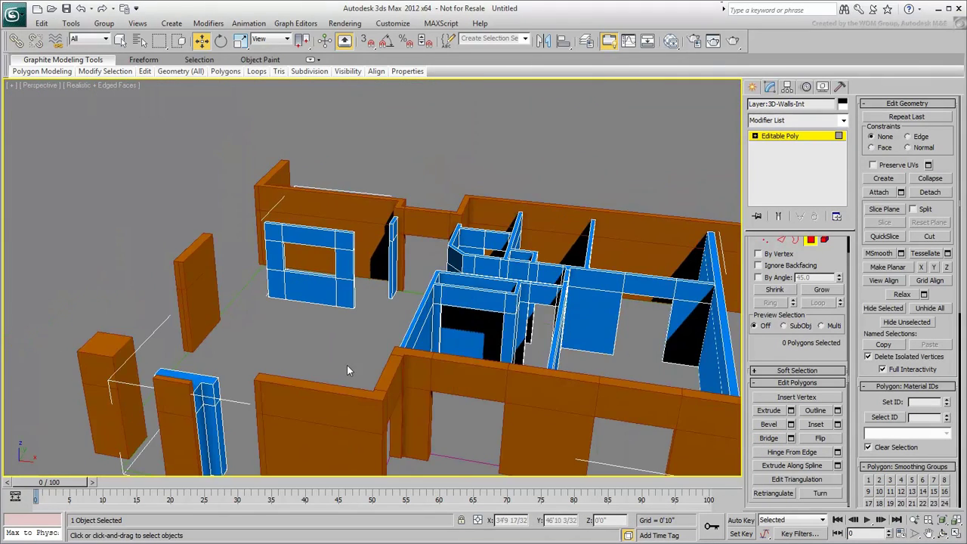
pyautogui.keyDown('alt'); pyautogui.moveTo(347, 365); pyautogui.dragTo(299, 296, button='middle'); pyautogui.keyUp('alt')
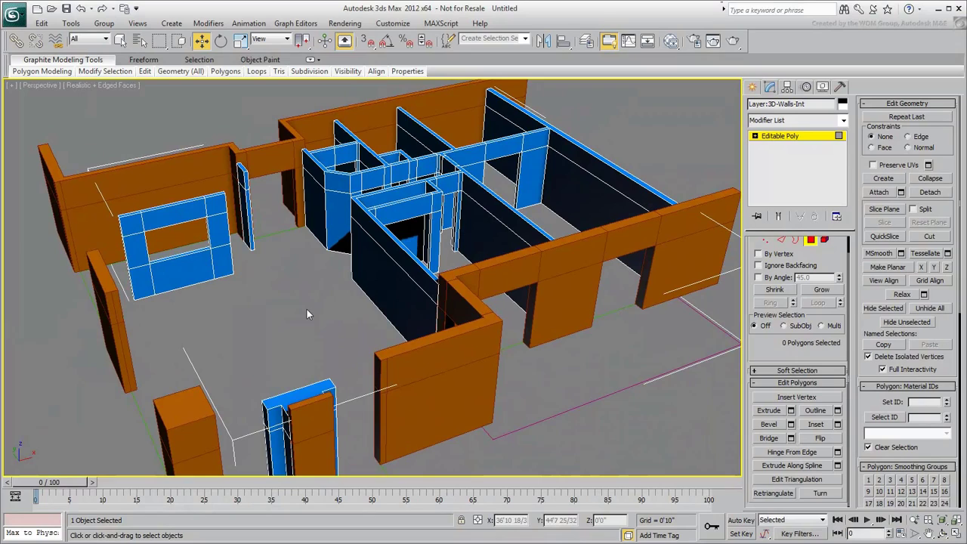
# - Inset the block's front face and lower the inset's top edge to shape the opening
pyautogui.keyDown('alt'); pyautogui.moveTo(285, 358); pyautogui.dragTo(446, 381, button='middle'); pyautogui.keyUp('alt')
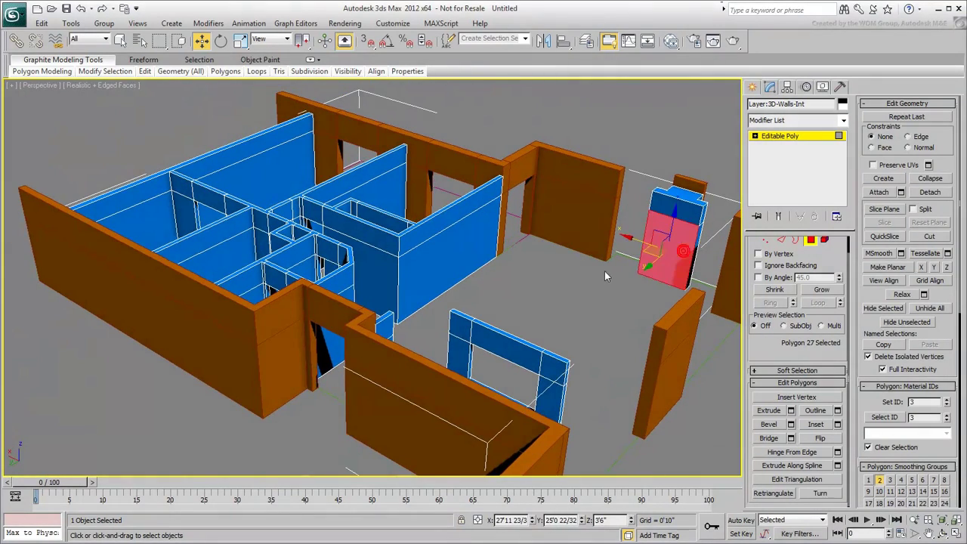
pyautogui.moveTo(604, 271); pyautogui.dragTo(404, 328, button='middle')
pyautogui.scroll(4, 401, 331)
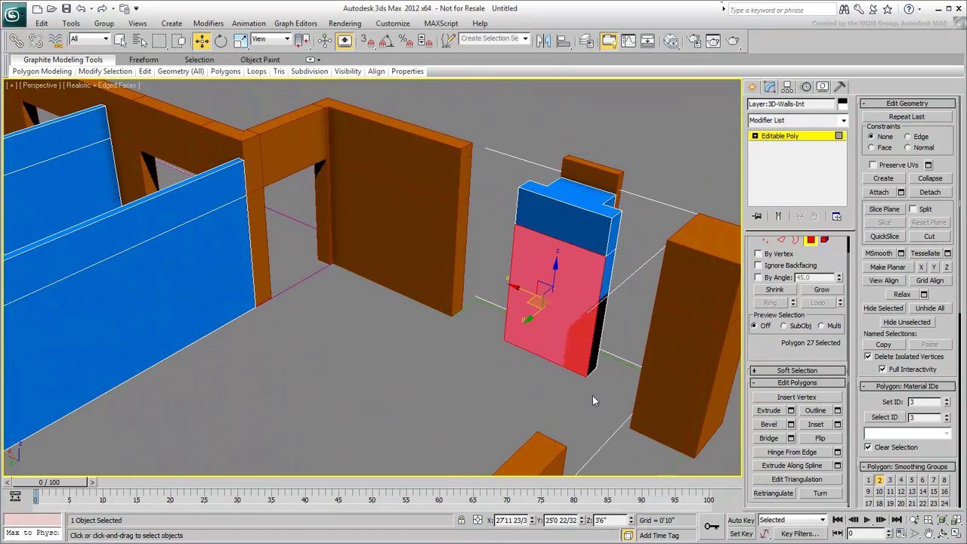
pyautogui.click(819, 426)
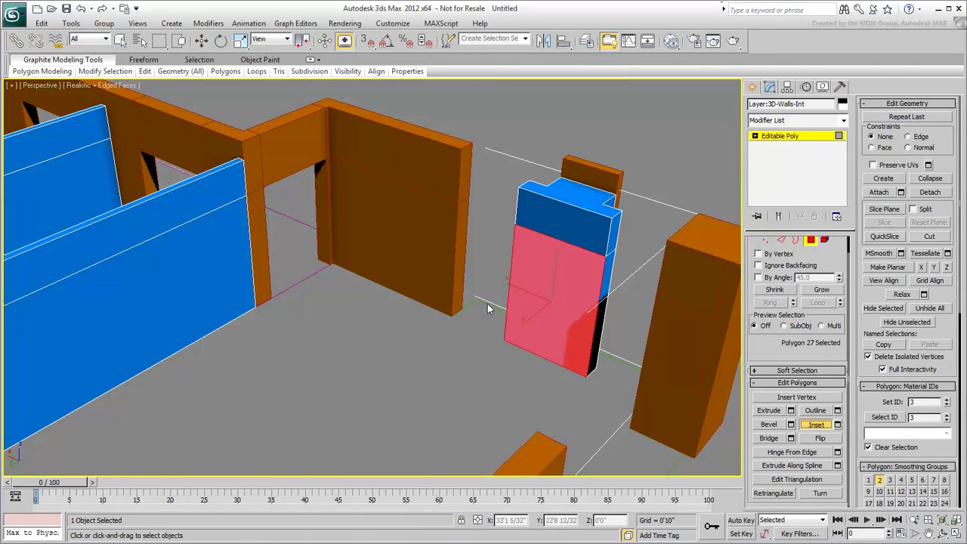
pyautogui.moveTo(557, 285); pyautogui.dragTo(580, 228)
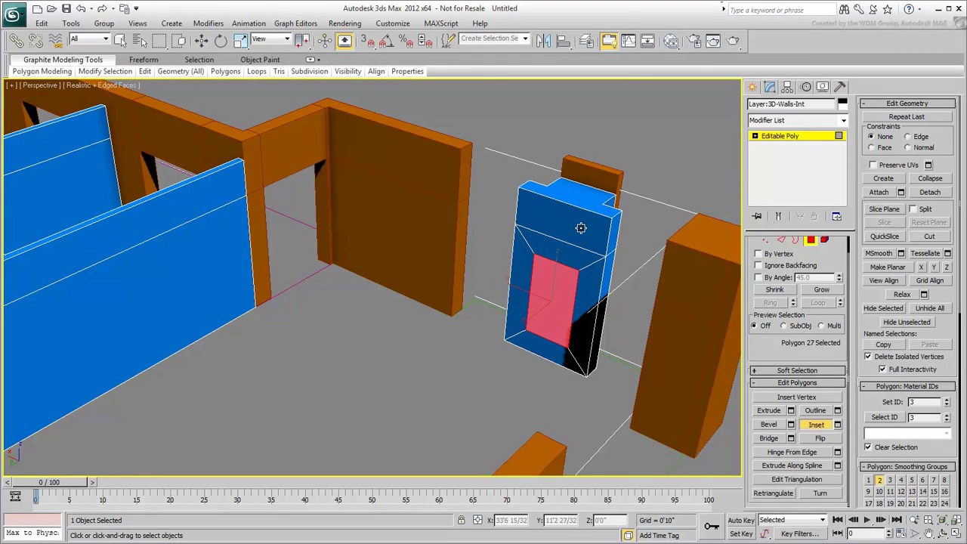
pyautogui.click(781, 240)
pyautogui.click(565, 264)
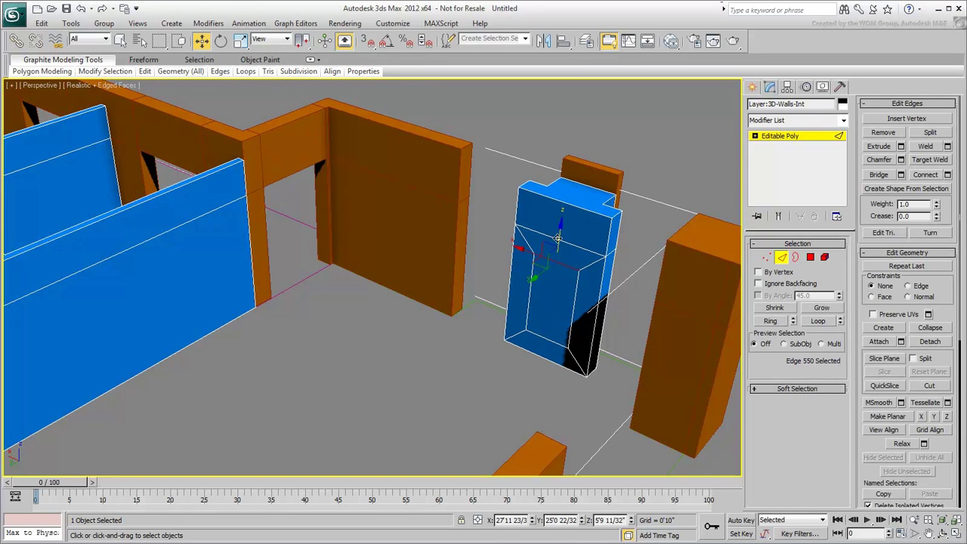
pyautogui.moveTo(565, 264); pyautogui.dragTo(558, 286)
# - Extrude the opening face inward to recess it, then exit polygon editing
pyautogui.click(811, 257)
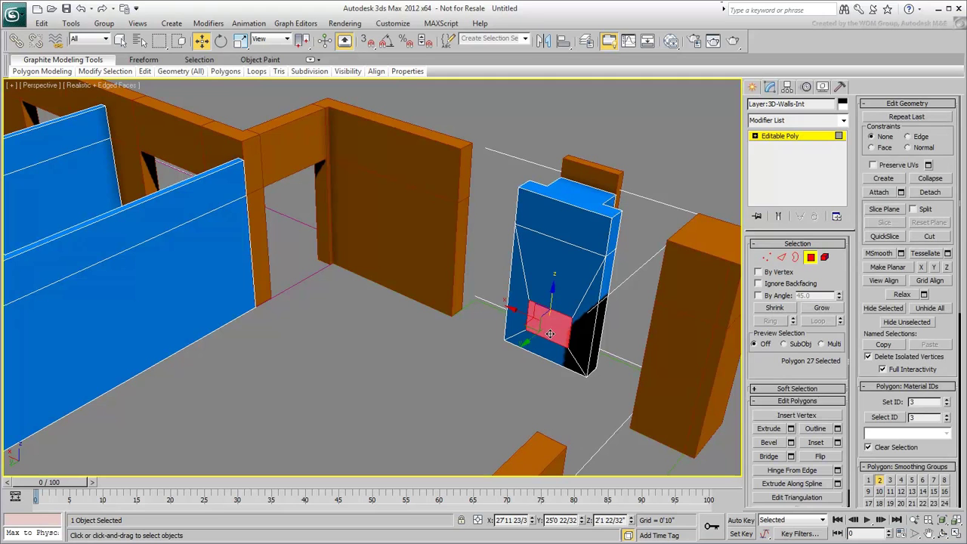
pyautogui.click(776, 430)
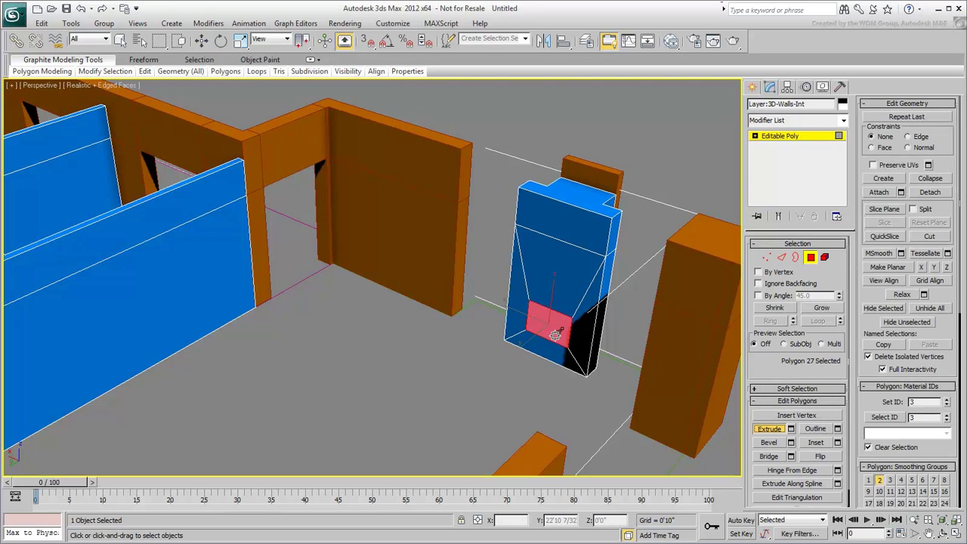
pyautogui.moveTo(554, 325); pyautogui.dragTo(542, 401)
pyautogui.keyDown('alt'); pyautogui.moveTo(526, 389); pyautogui.dragTo(513, 356, button='middle'); pyautogui.keyUp('alt')
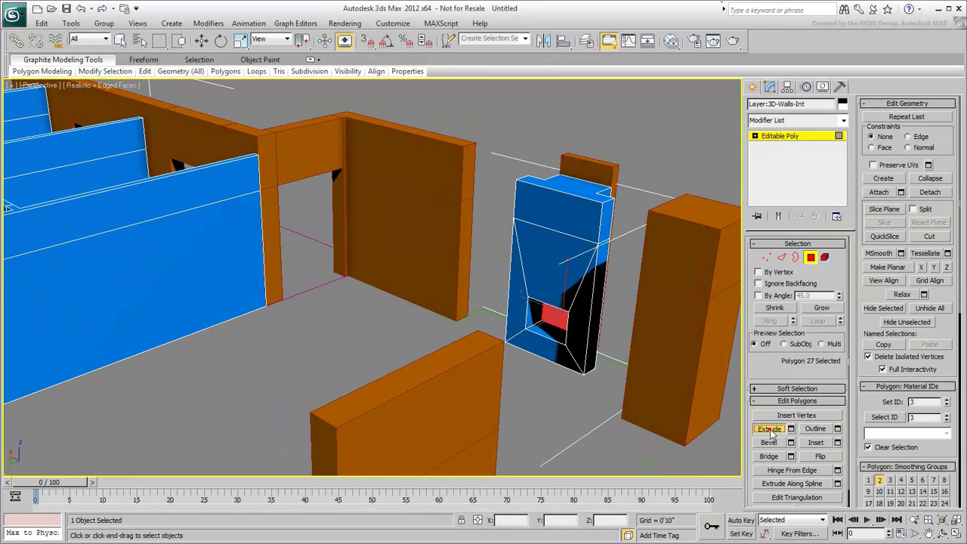
pyautogui.click(771, 429)
pyautogui.click(540, 381)
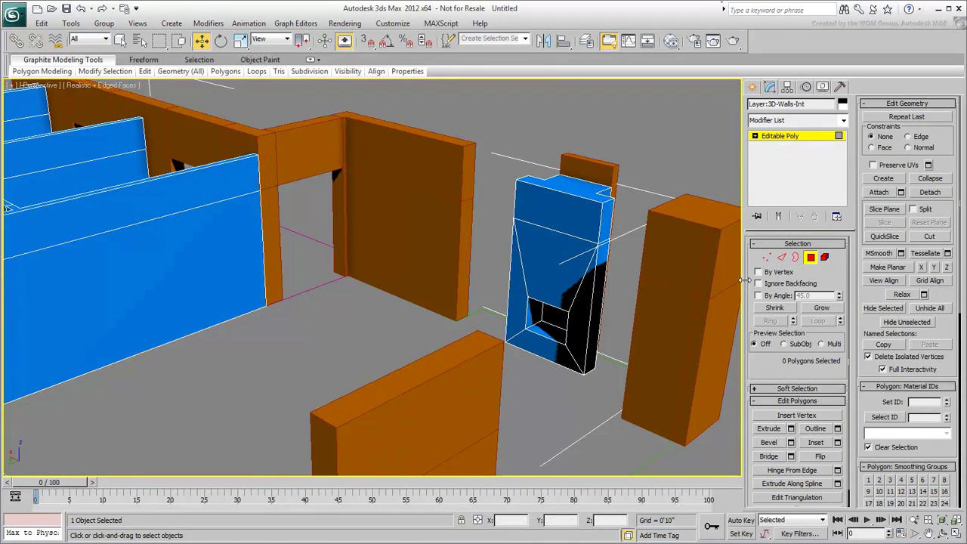
pyautogui.click(810, 257)
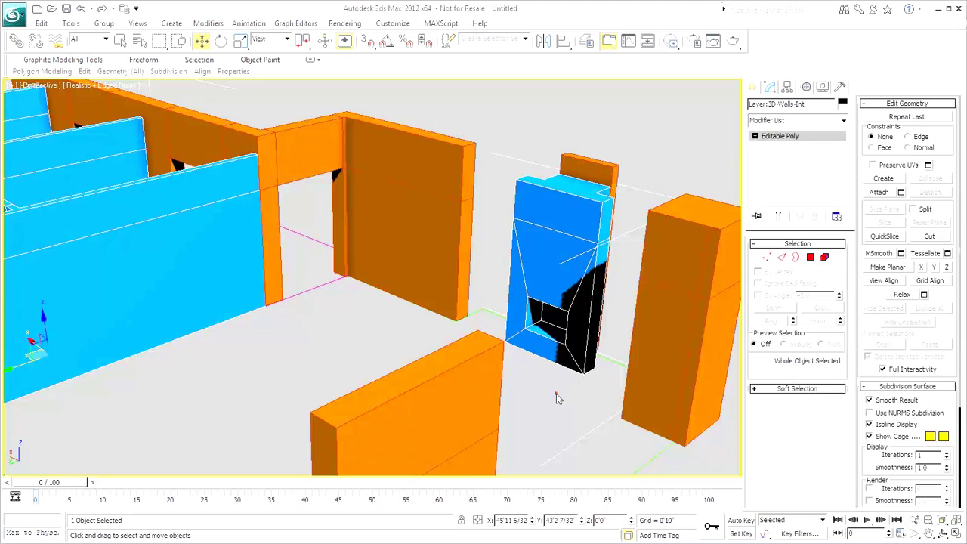
# - Apply an Extrude modifier with Amount 6 to the 3D-Floor outline
pyautogui.click(556, 394)
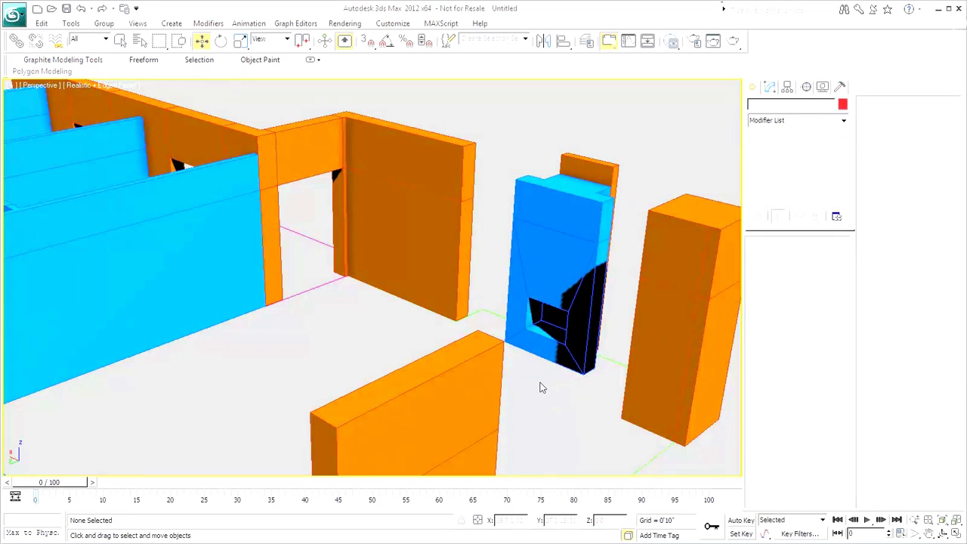
pyautogui.scroll(-5, 540, 387)
pyautogui.keyDown('alt'); pyautogui.moveTo(455, 371); pyautogui.dragTo(330, 371, button='middle'); pyautogui.keyUp('alt')
pyautogui.moveTo(398, 347); pyautogui.dragTo(342, 358, button='middle')
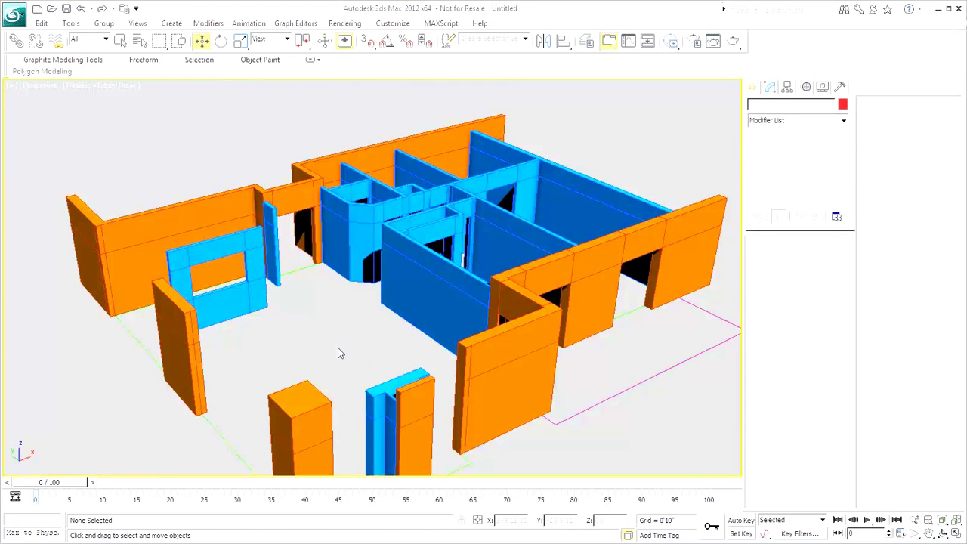
pyautogui.moveTo(339, 353); pyautogui.dragTo(351, 286, button='middle')
pyautogui.click(255, 374)
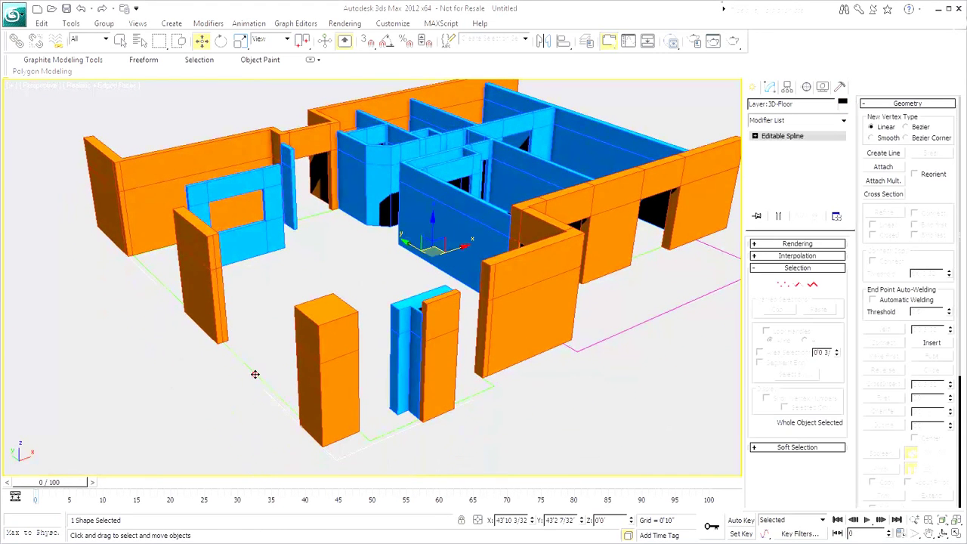
pyautogui.click(822, 123)
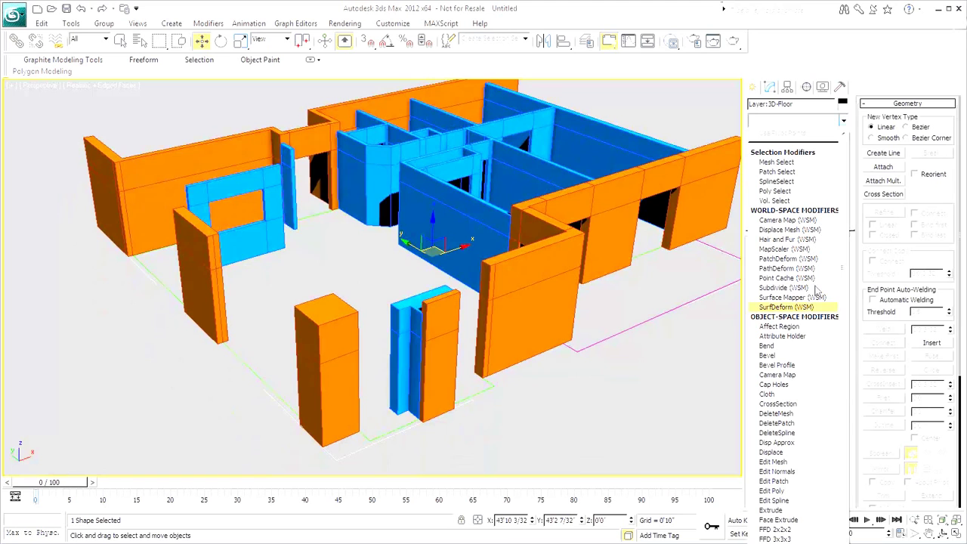
pyautogui.click(780, 512)
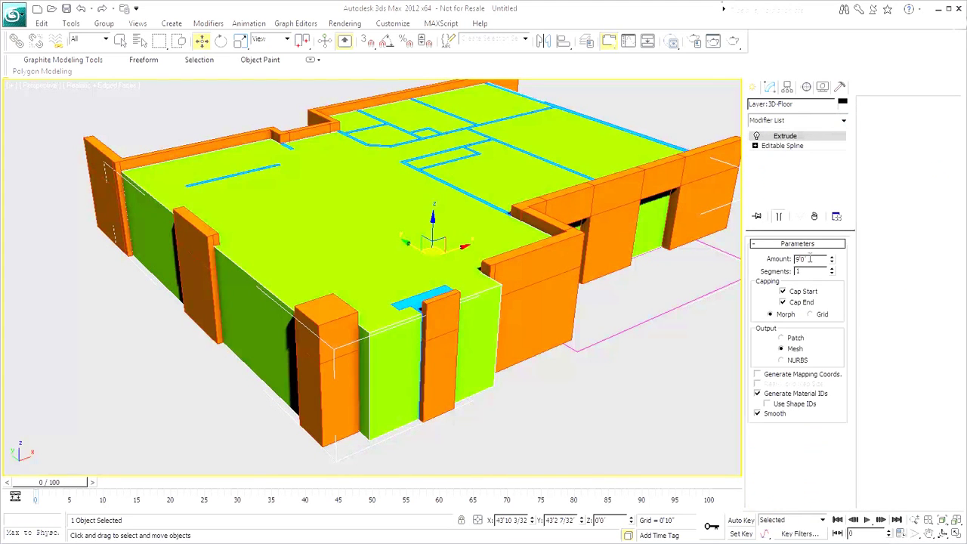
pyautogui.write('6')
pyautogui.press('Return')
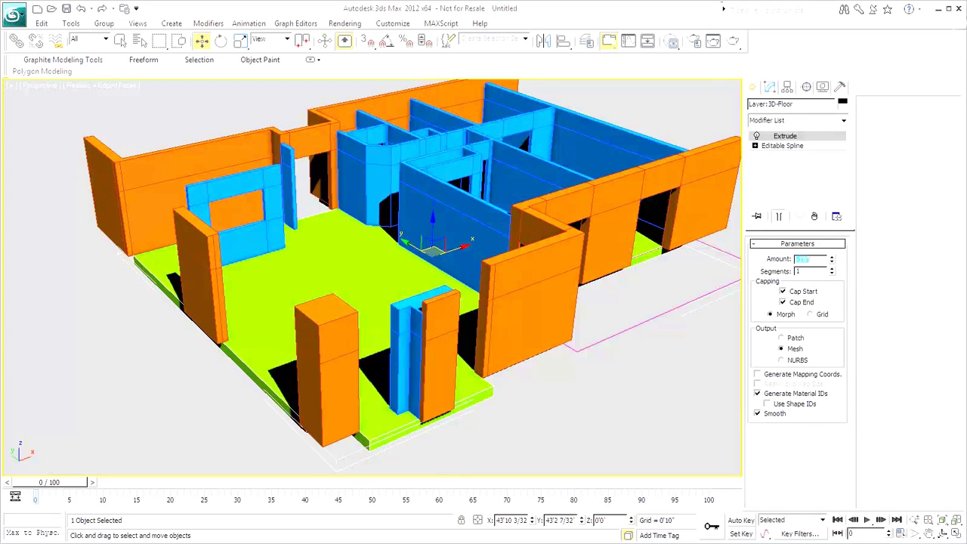
# - Extrude the 3D-Balcony outline by -1'0" into a slab and review the finished model
pyautogui.click(666, 355)
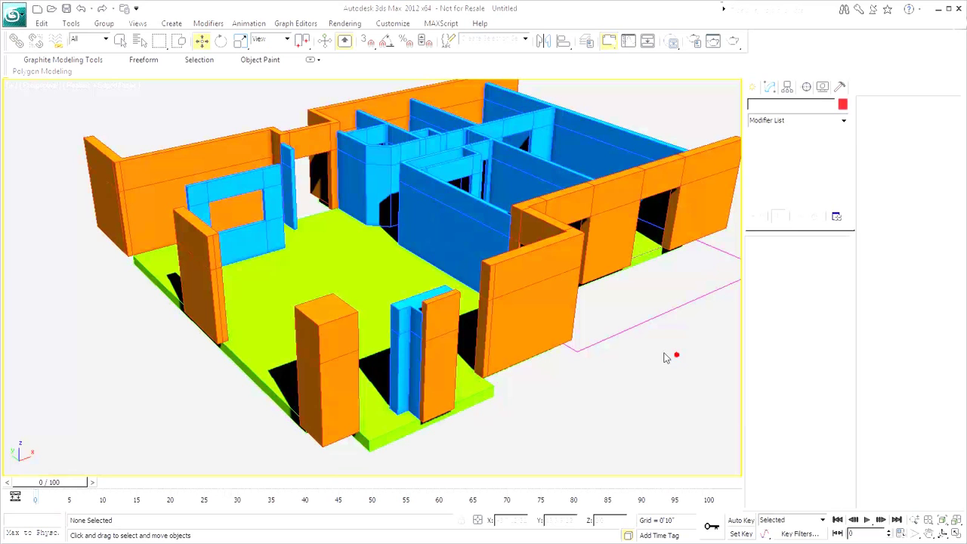
pyautogui.click(638, 324)
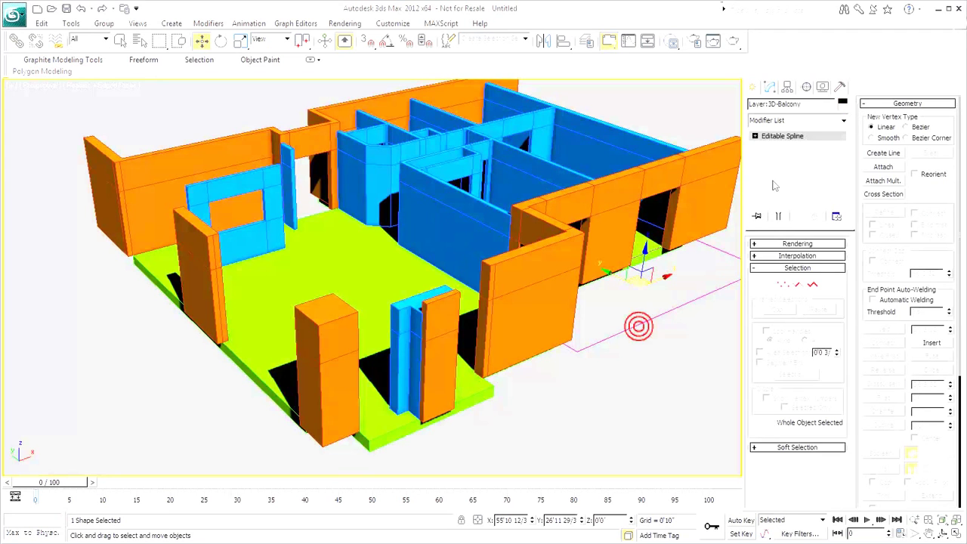
pyautogui.click(803, 121)
pyautogui.click(788, 510)
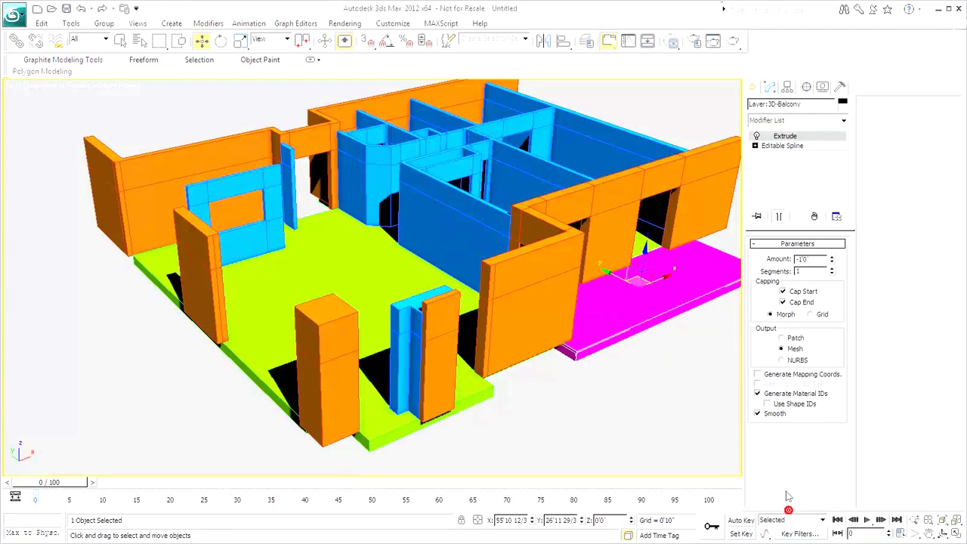
pyautogui.click(664, 386)
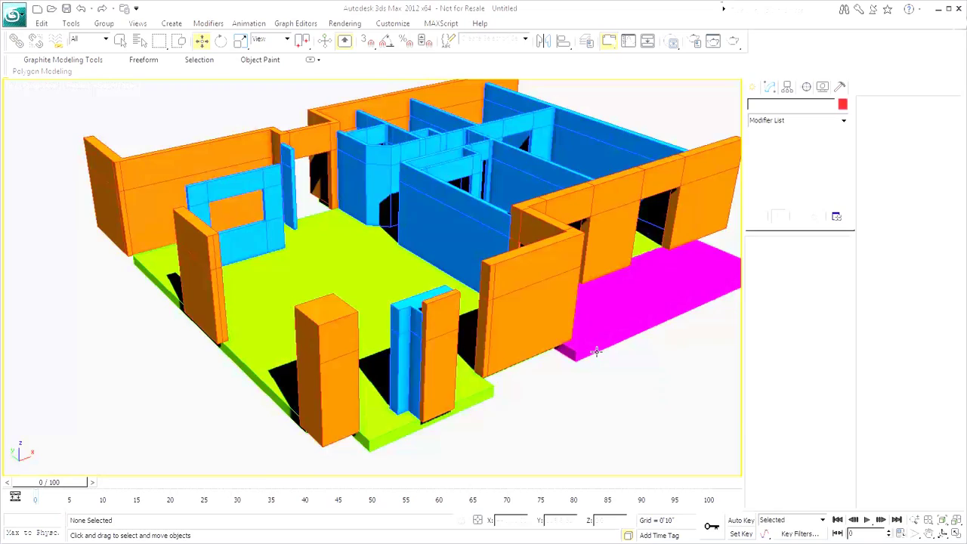
pyautogui.moveTo(596, 352); pyautogui.dragTo(492, 385, button='middle')
pyautogui.keyDown('alt'); pyautogui.moveTo(527, 425); pyautogui.dragTo(562, 421, button='middle'); pyautogui.keyUp('alt')
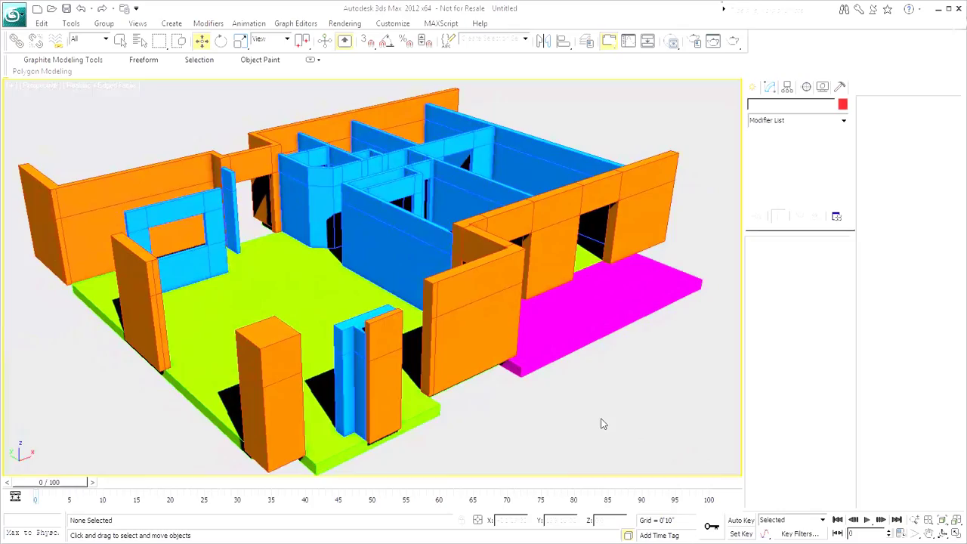